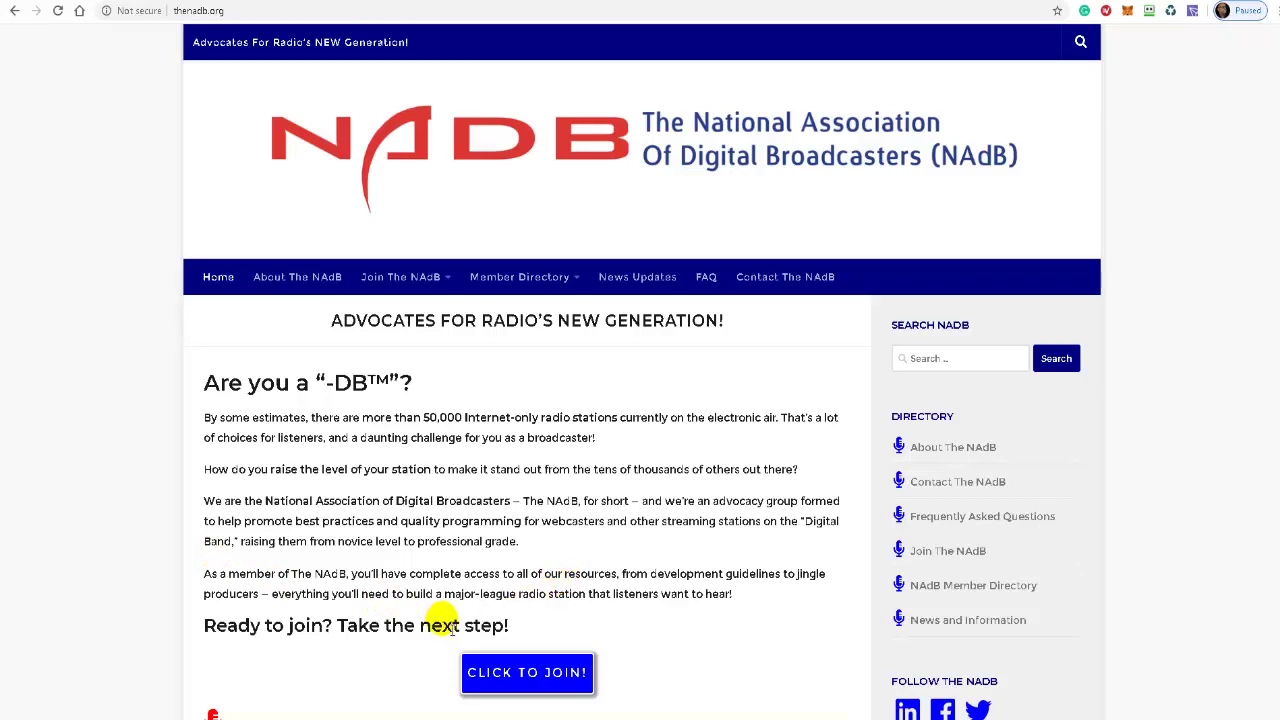
- Open the Join the NAdB page and follow Register Now! to the IRUC callsign registration site
left_click(527, 686)
scroll(773, 503, "down", 2)
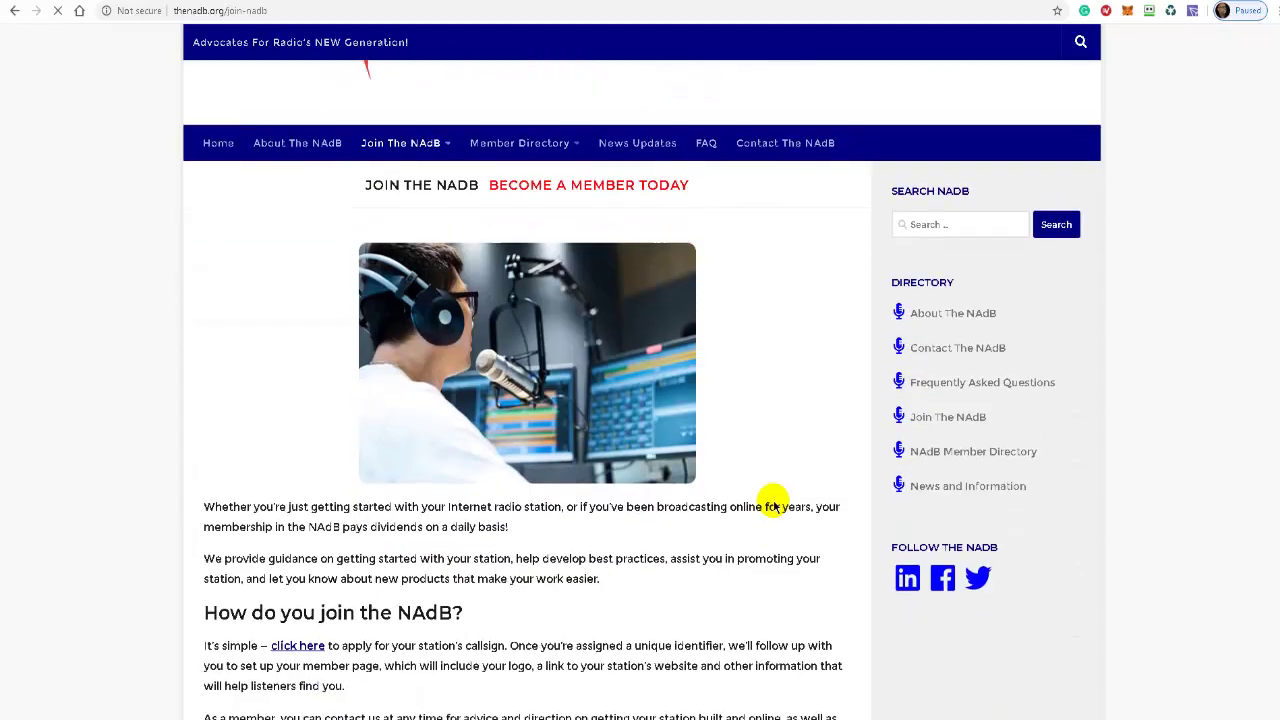
scroll(773, 503, "down", 5)
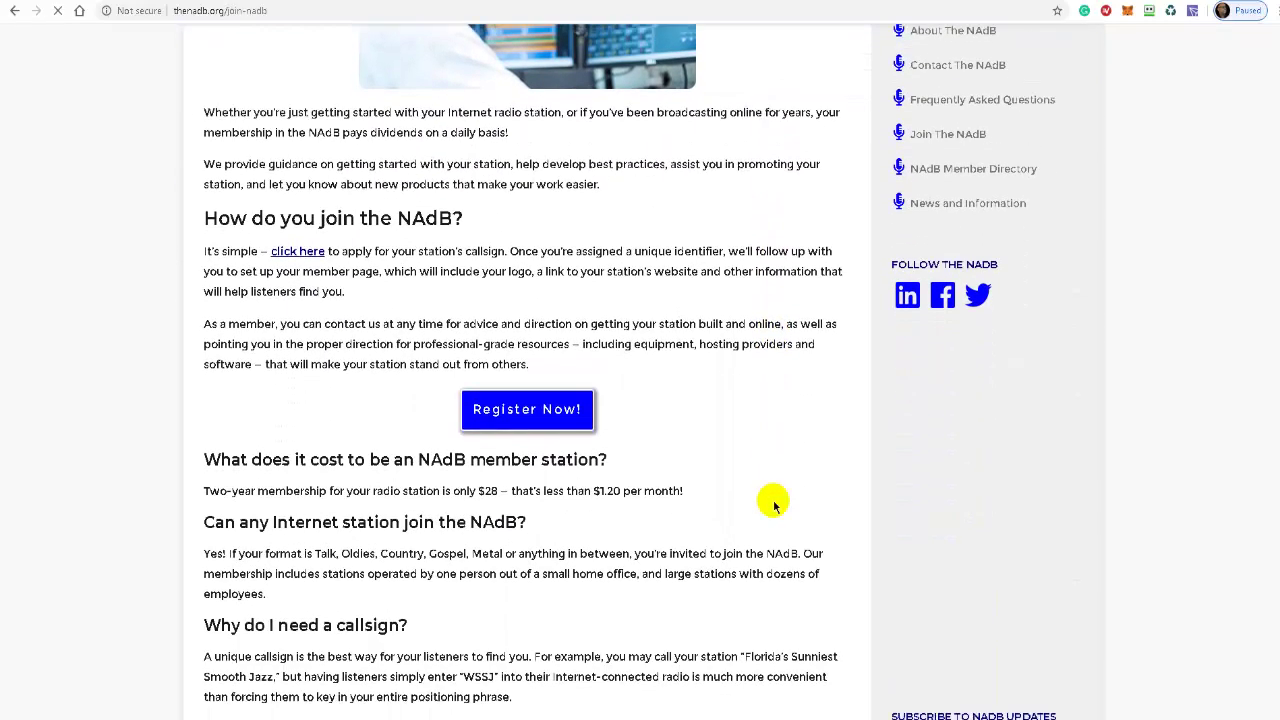
scroll(773, 503, "down", 2)
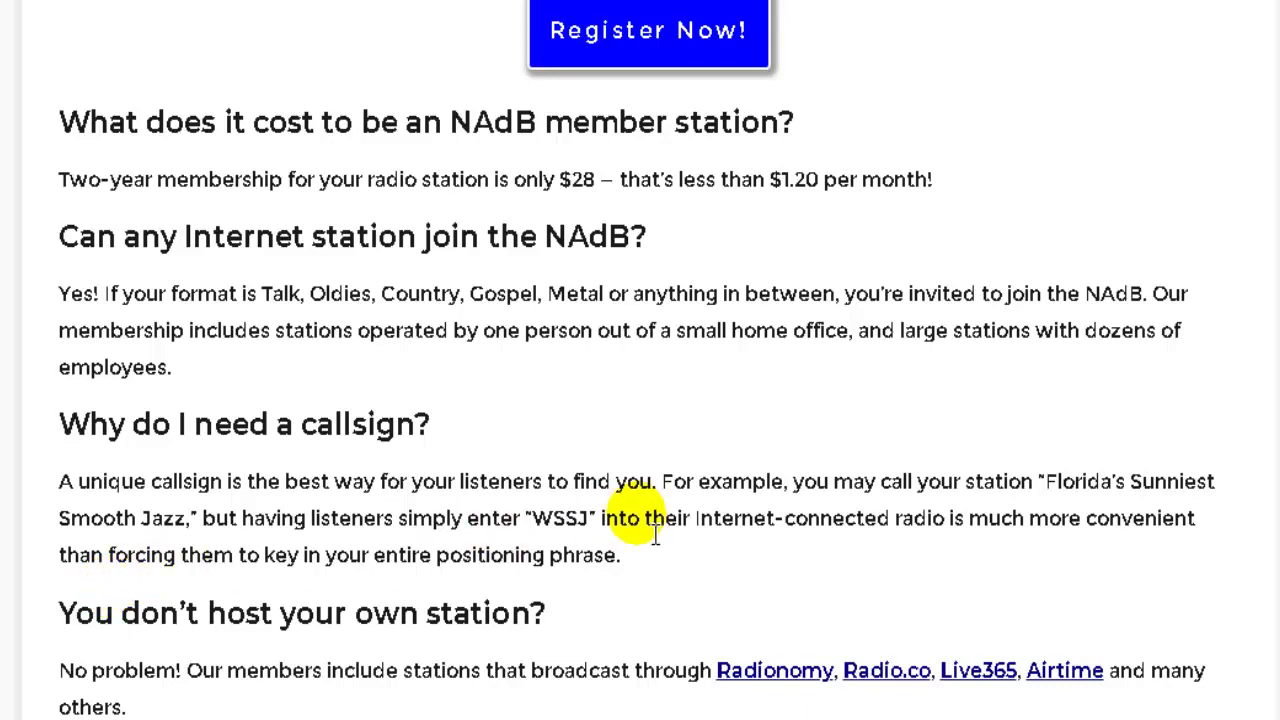
scroll(655, 535, "down", 5)
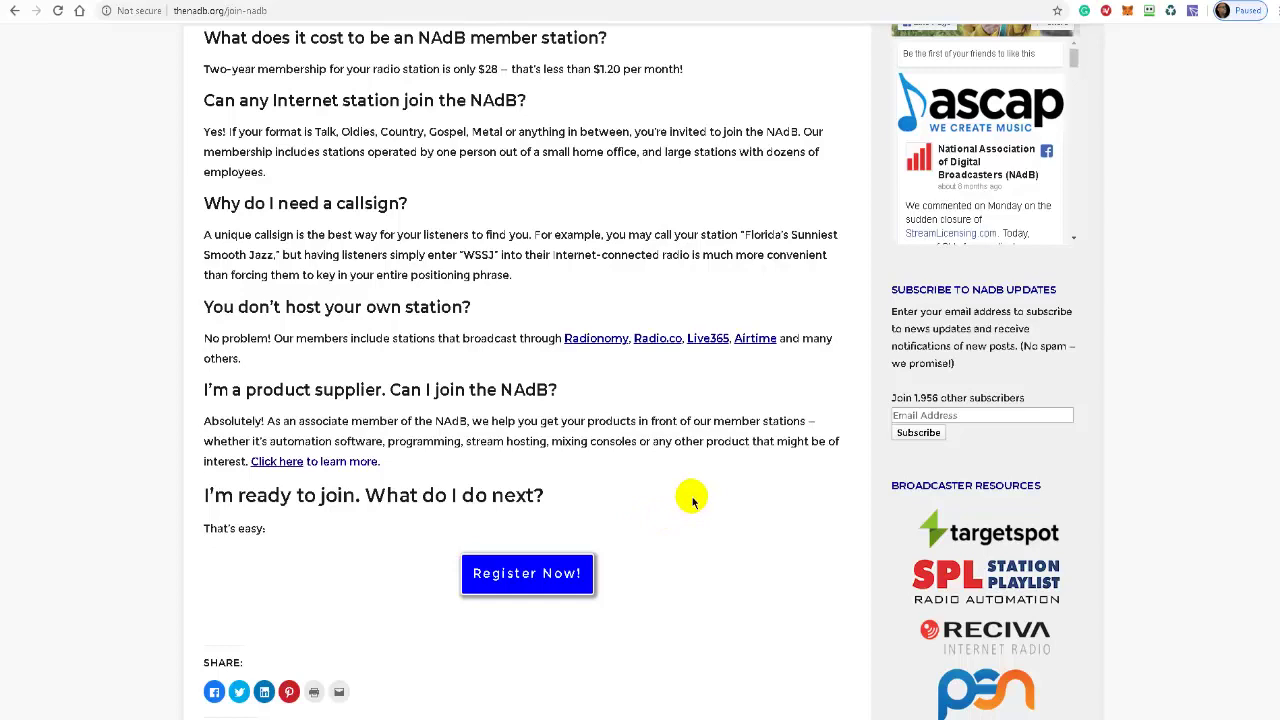
left_click(527, 578)
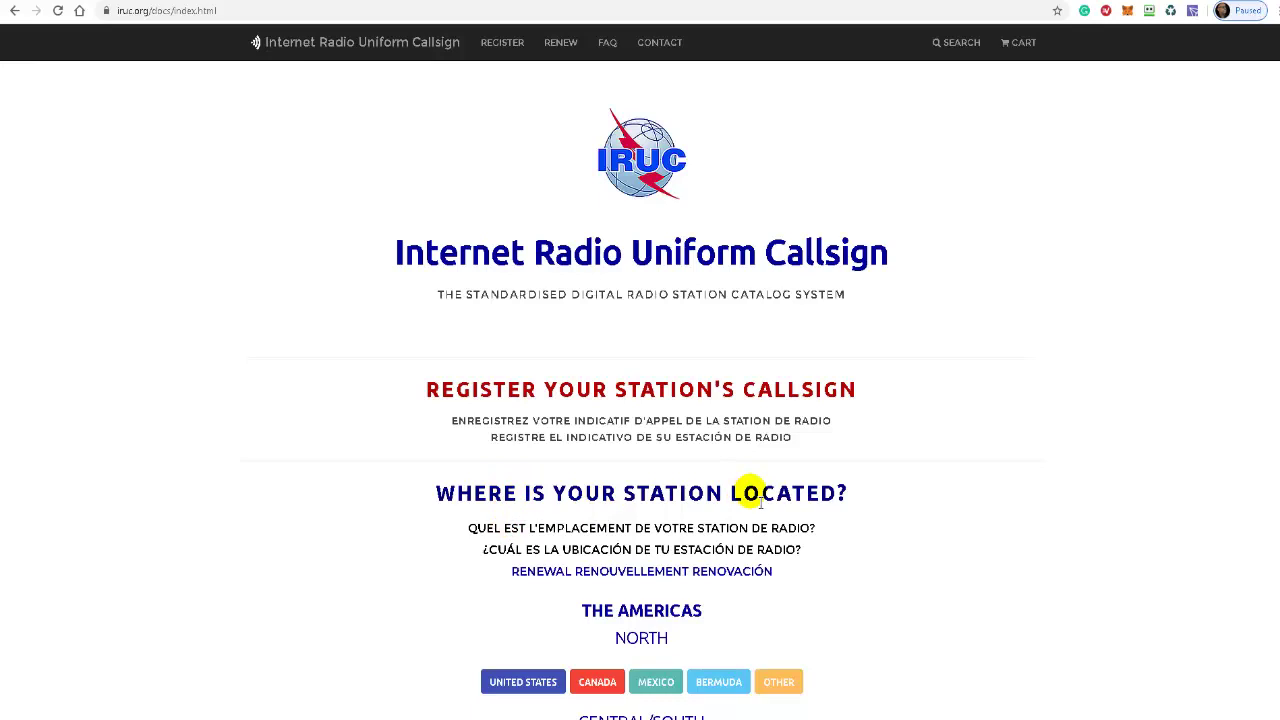
- Scroll down to the 'Where is your station located?' location choices
scroll(406, 563, "down", 2)
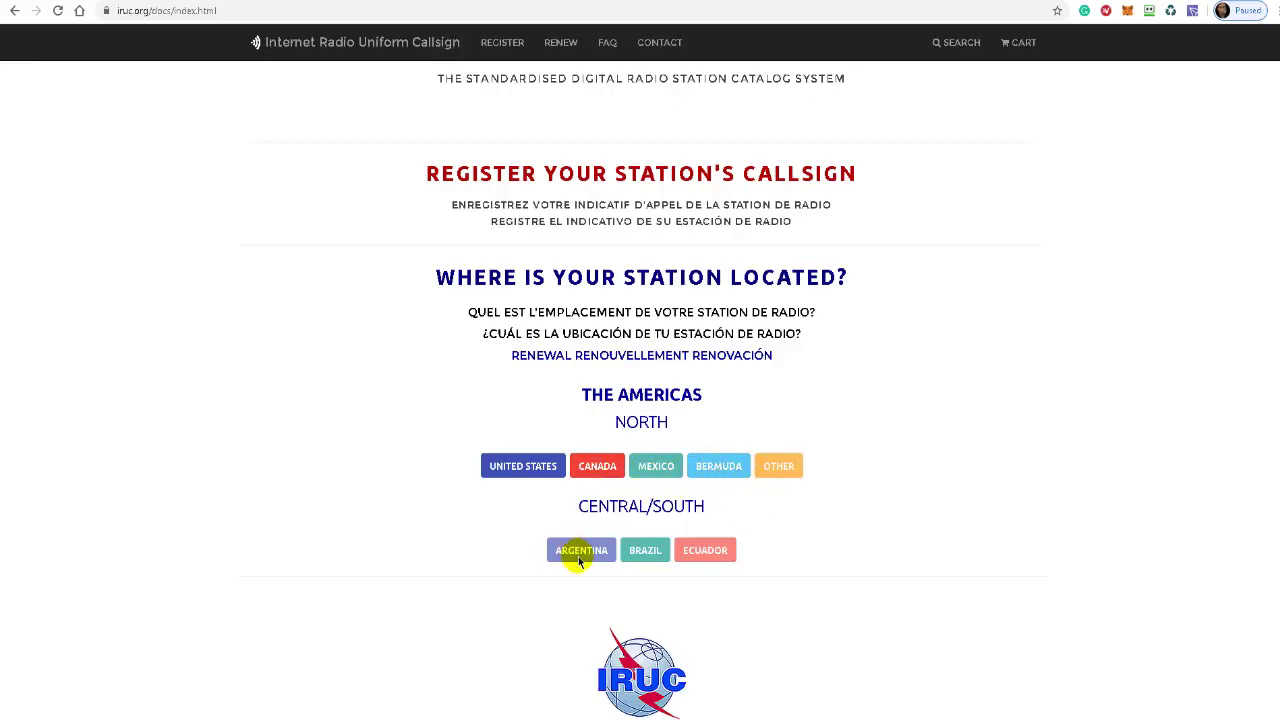
- Choose United States as the station location and scroll down to the registration form
left_click(537, 474)
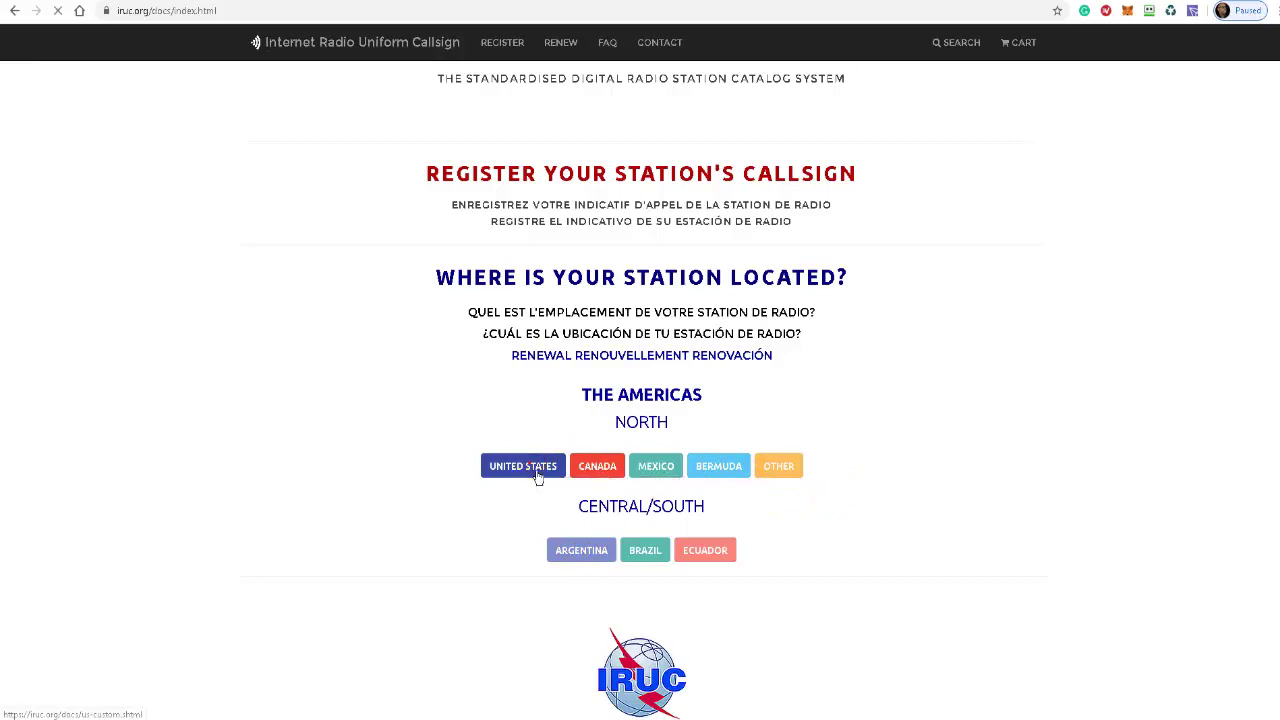
scroll(458, 515, "down", 2)
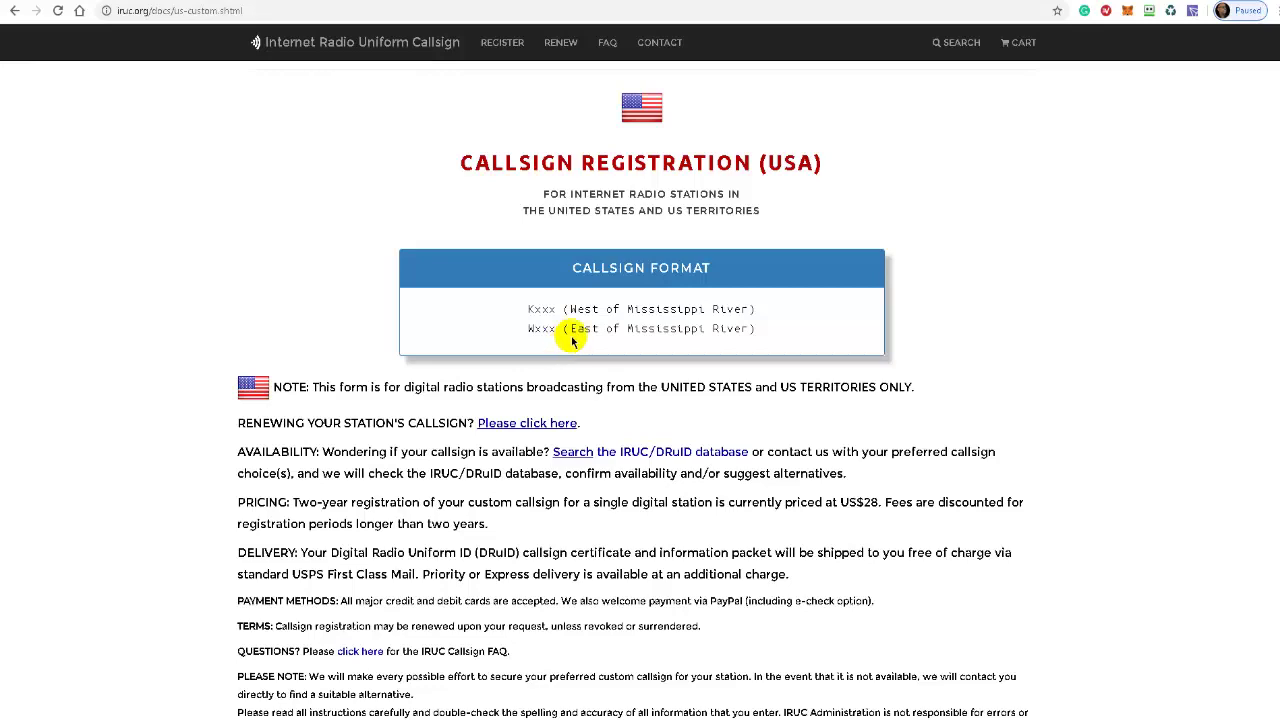
scroll(623, 318, "down", 5)
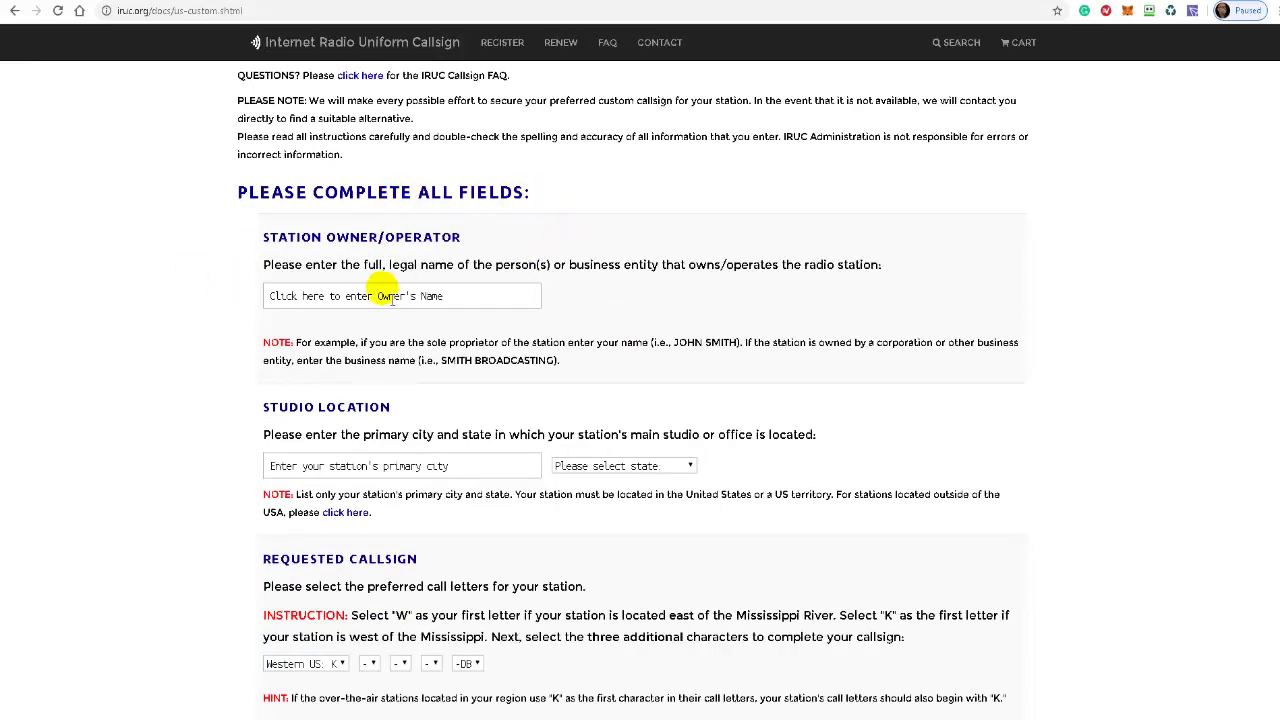
- Try the owner name and primary city fields and the state list, leaving them blank
left_click(344, 301)
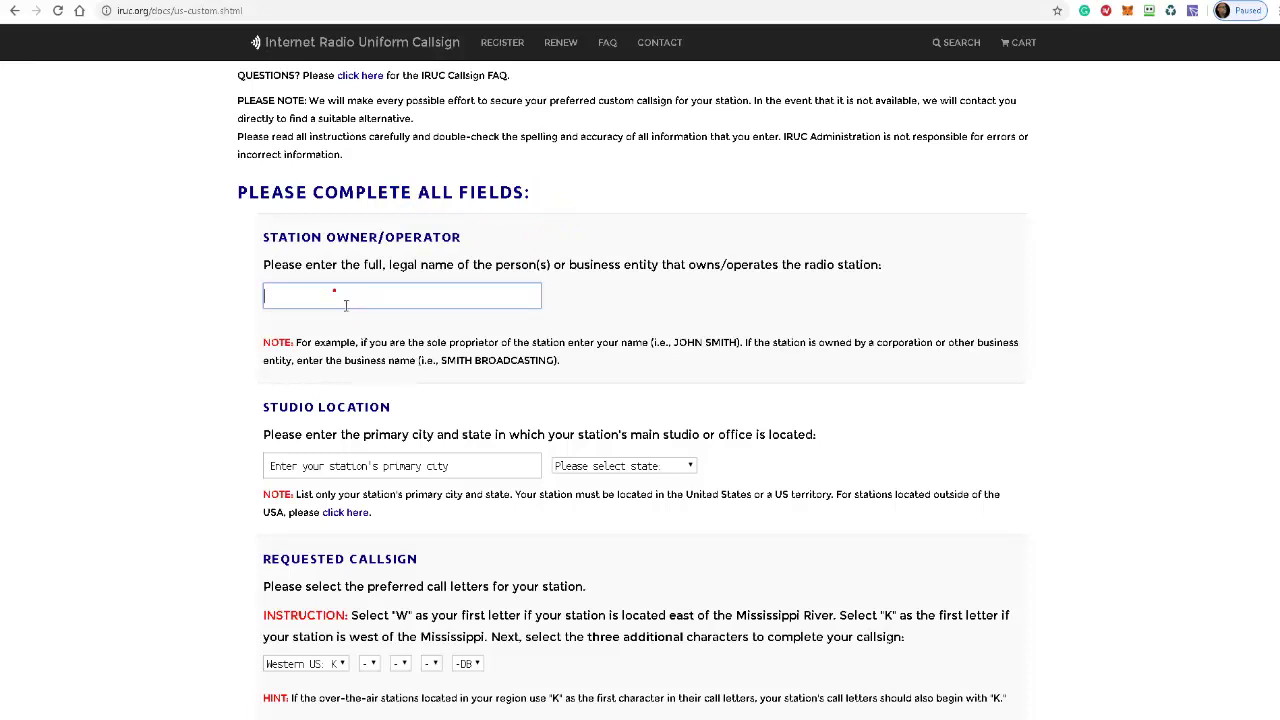
left_click(320, 472)
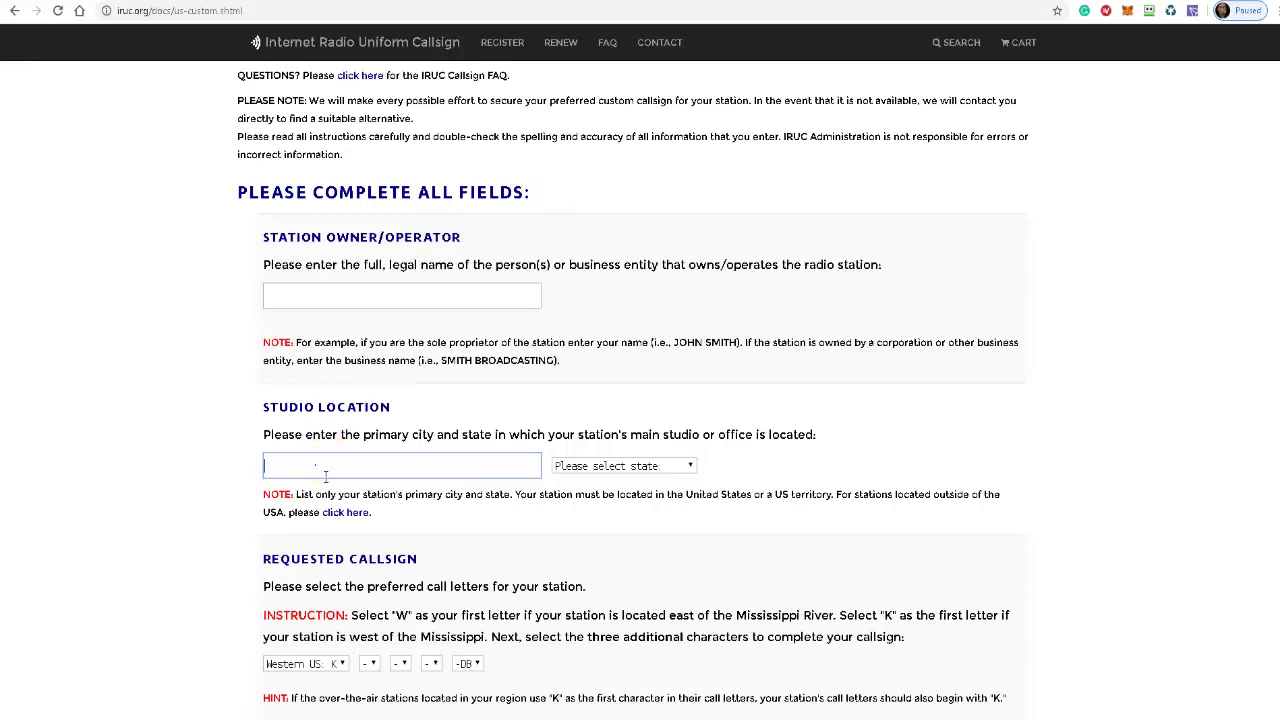
left_click(690, 468)
left_click(888, 440)
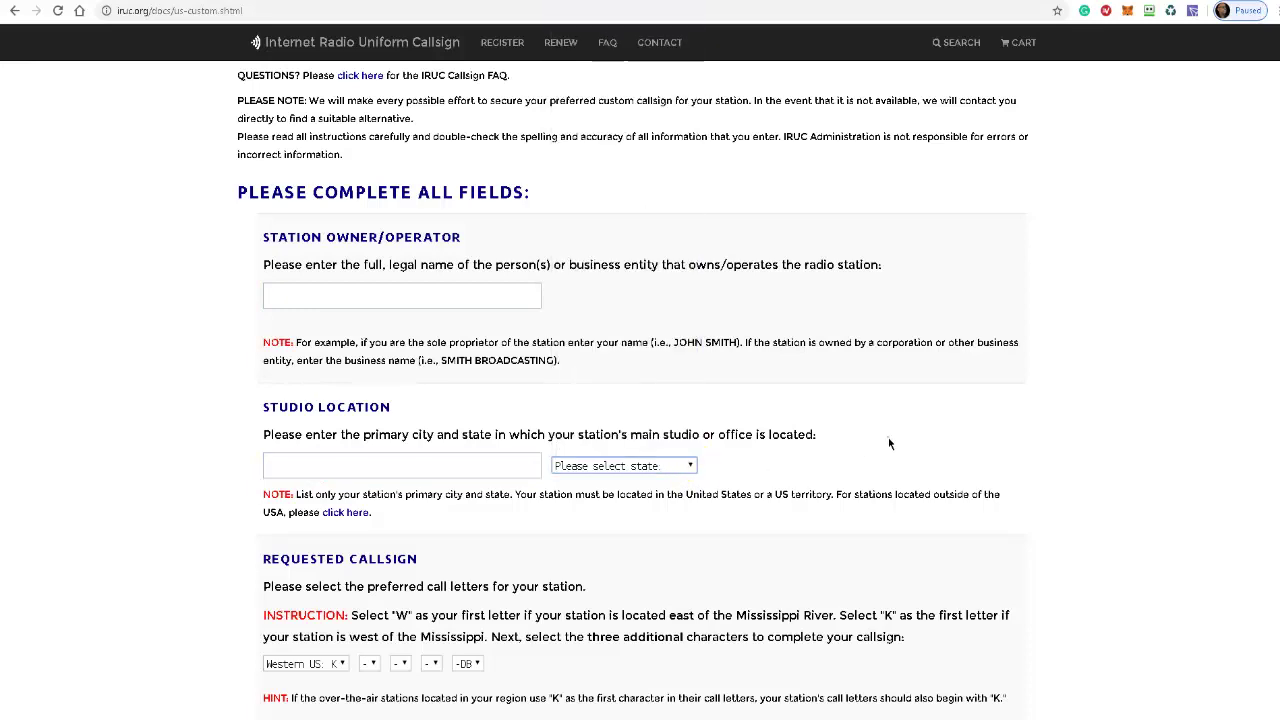
scroll(888, 440, "down", 2)
scroll(350, 436, "down", 1)
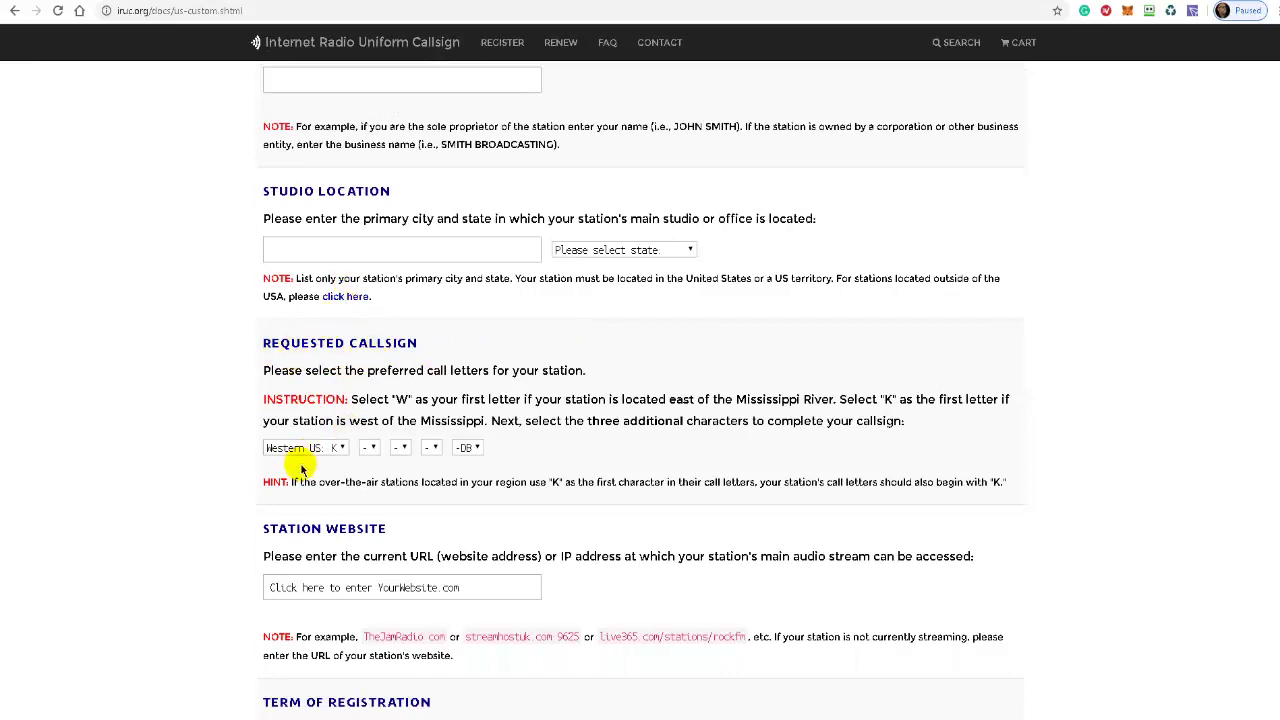
- Choose Eastern US W, then M, E and S in the letter dropdowns to form WMES-DB
left_click(340, 449)
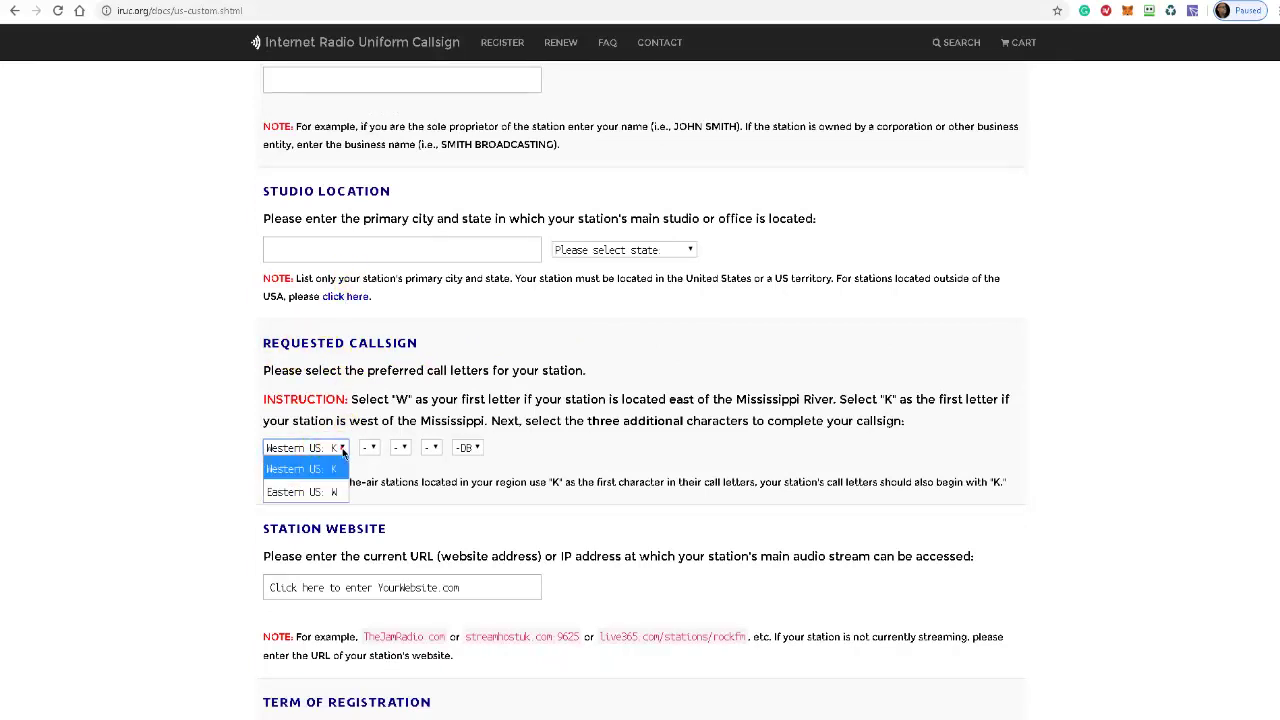
left_click(300, 491)
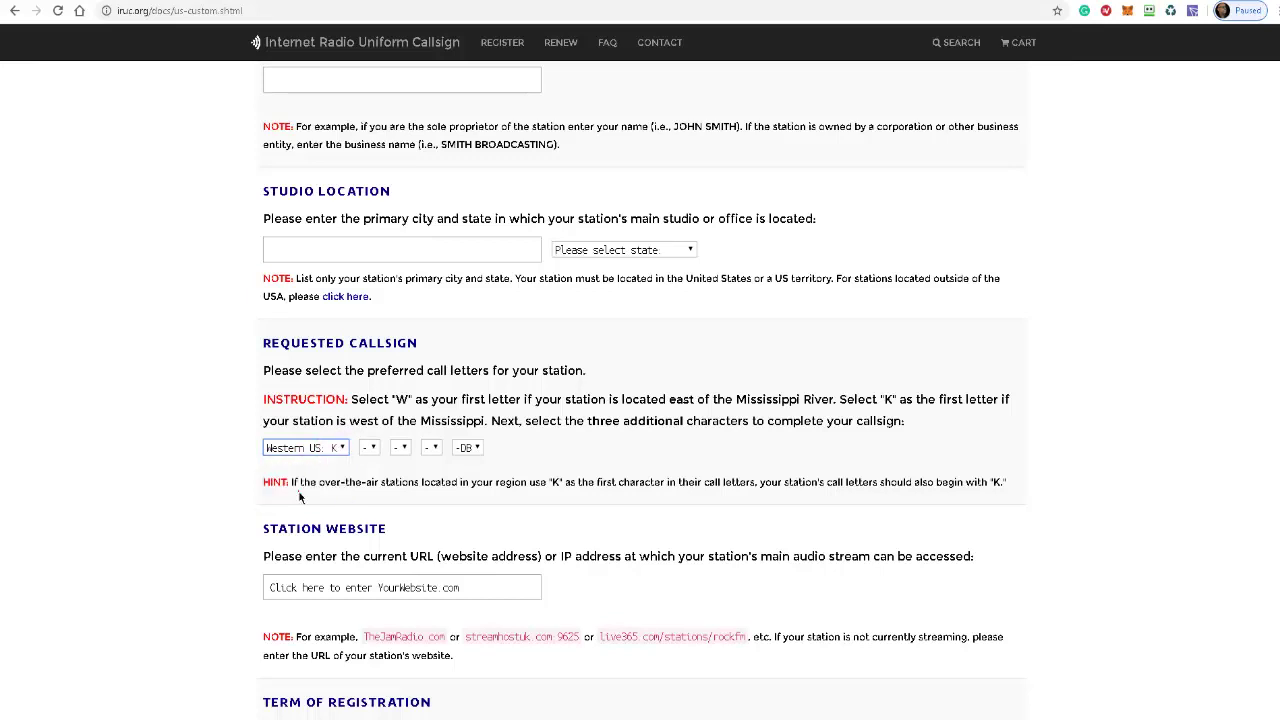
left_click(372, 449)
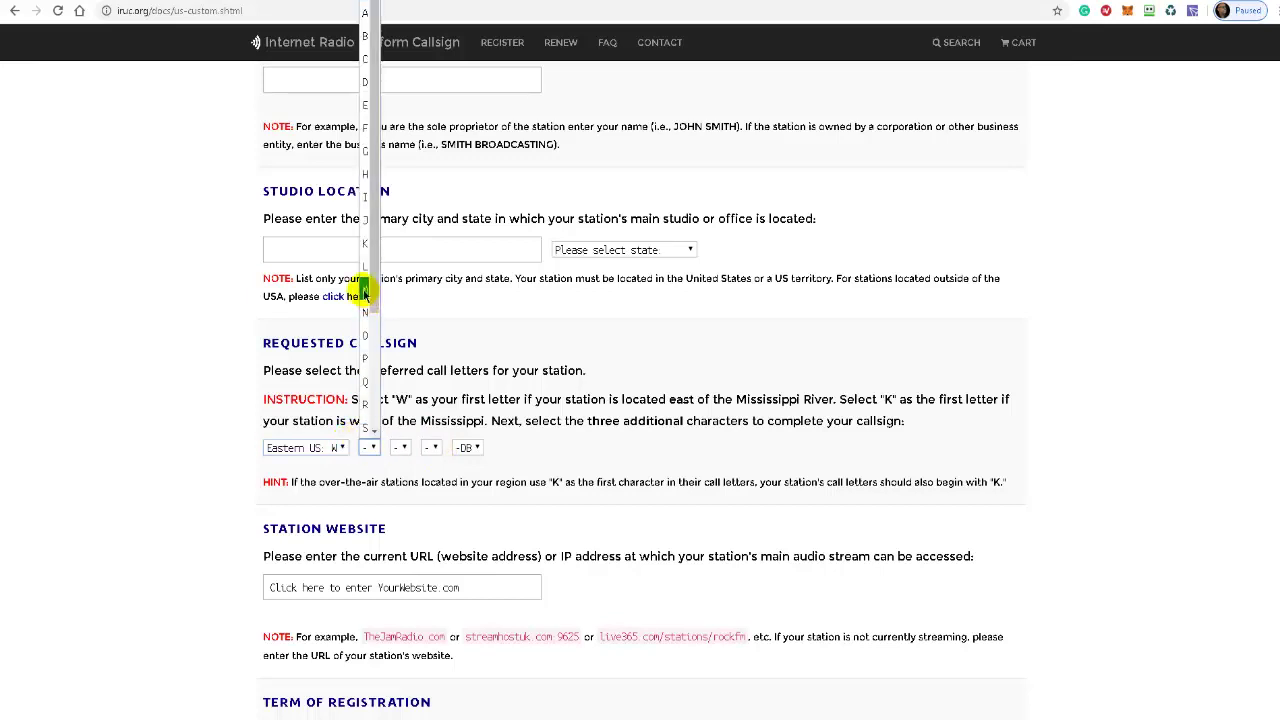
left_click(365, 289)
left_click(403, 449)
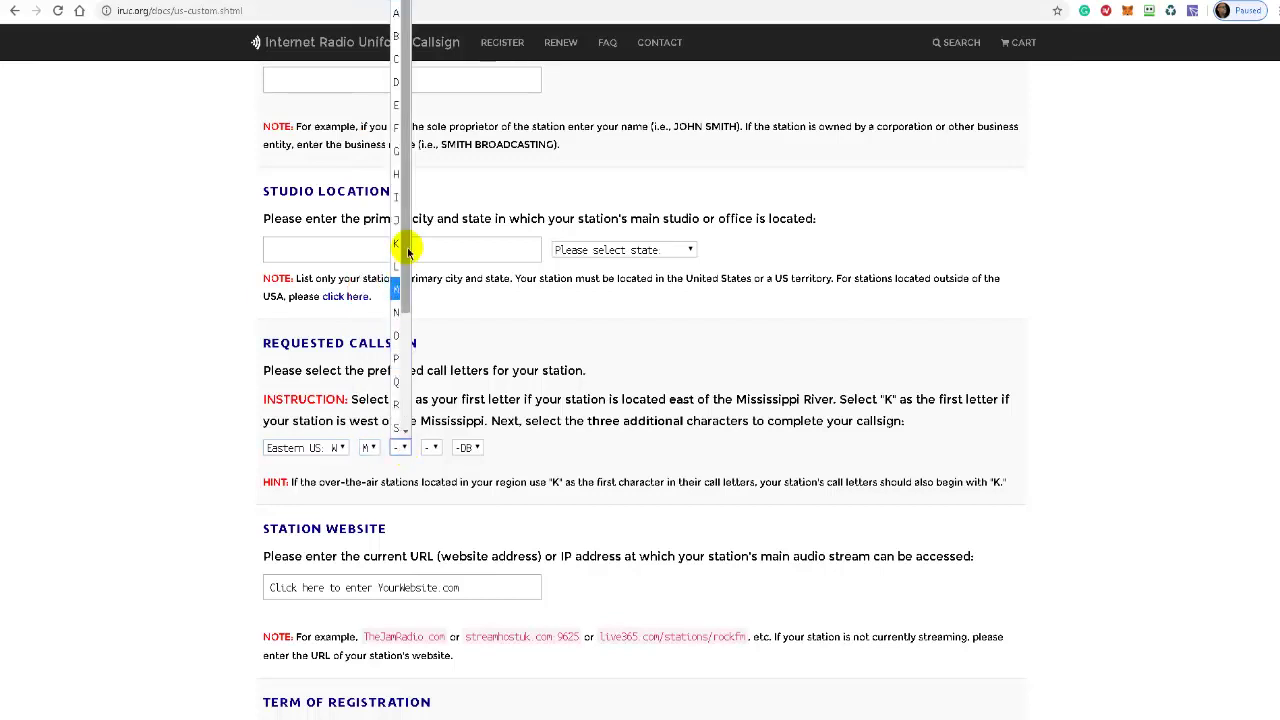
left_click(400, 108)
left_click(431, 448)
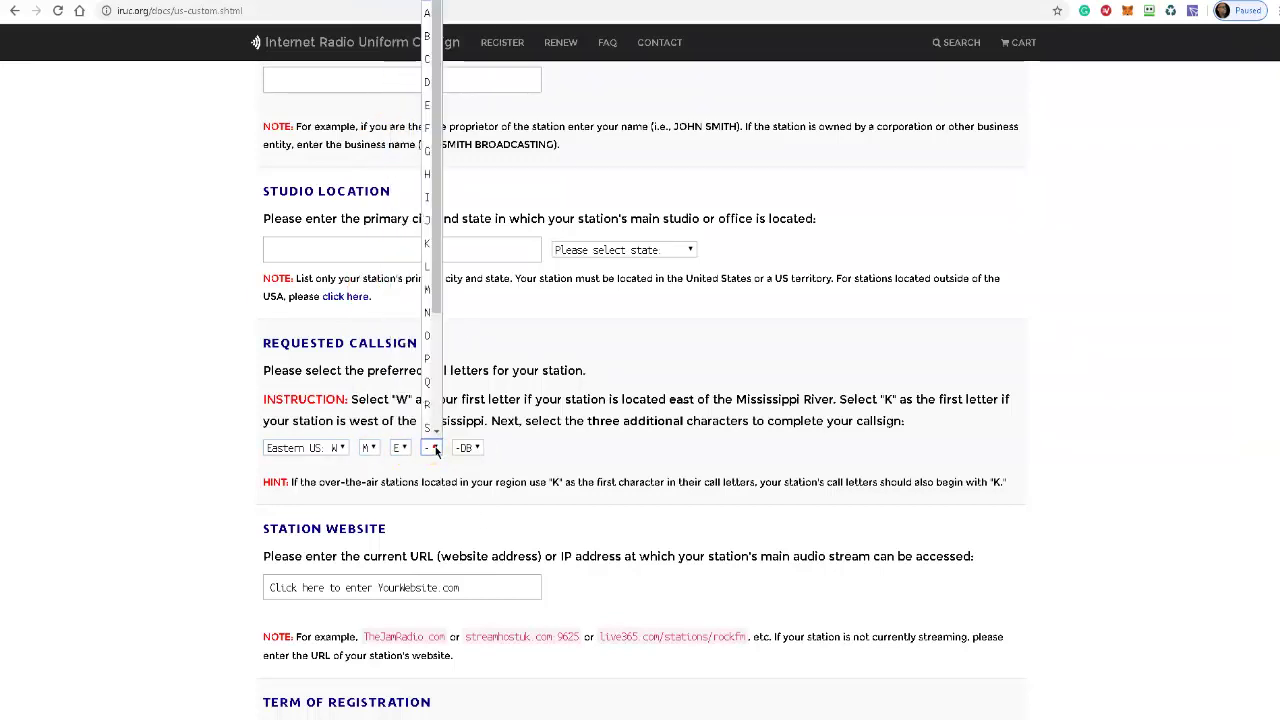
left_click(427, 428)
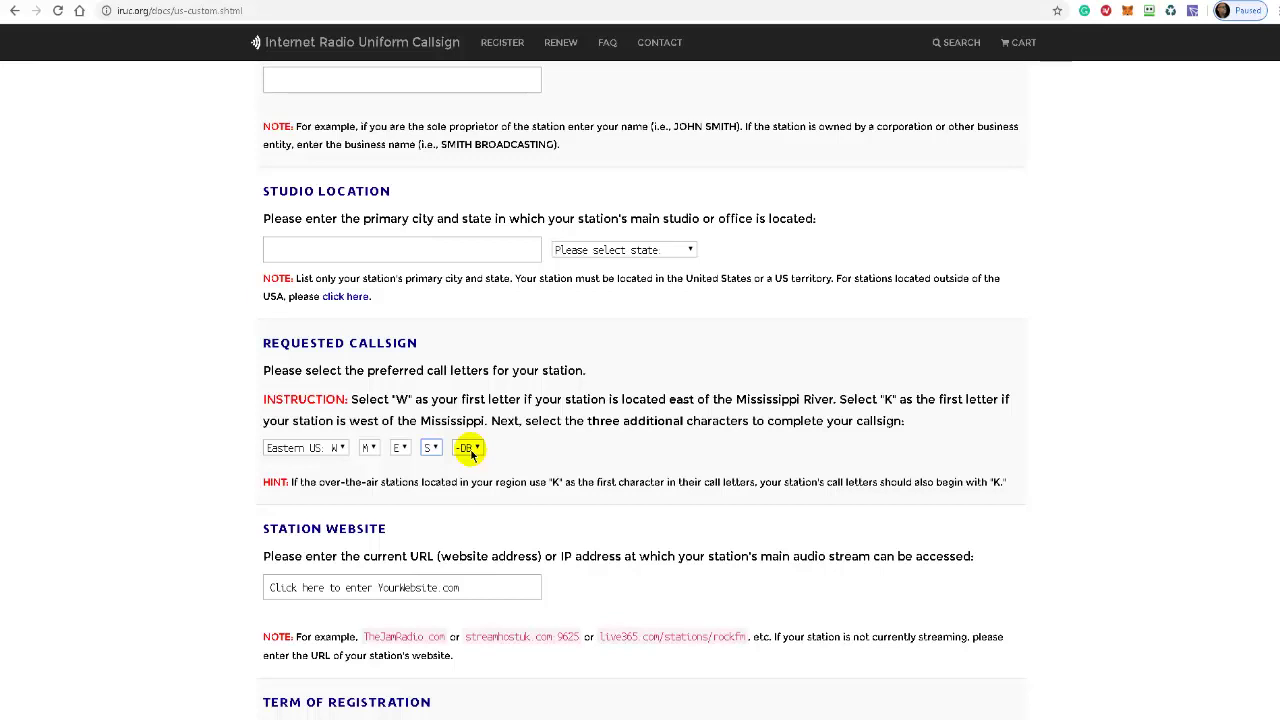
left_click(356, 592)
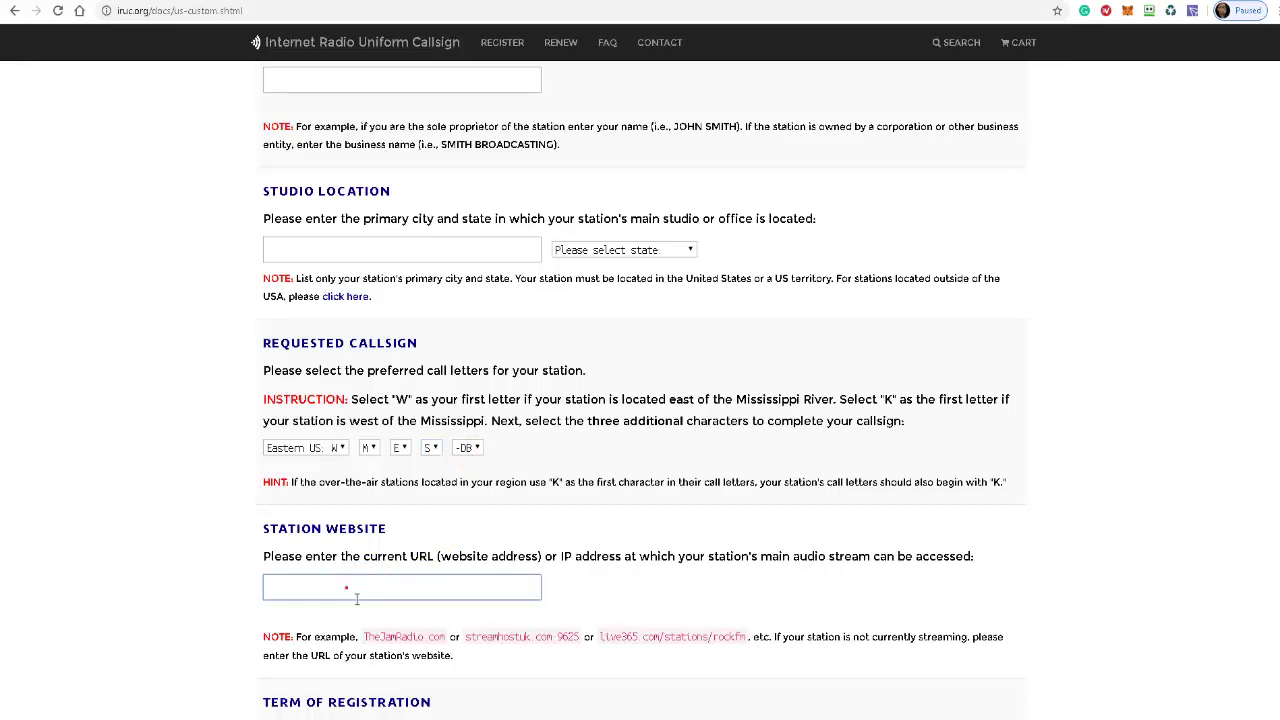
scroll(356, 597, "down", 2)
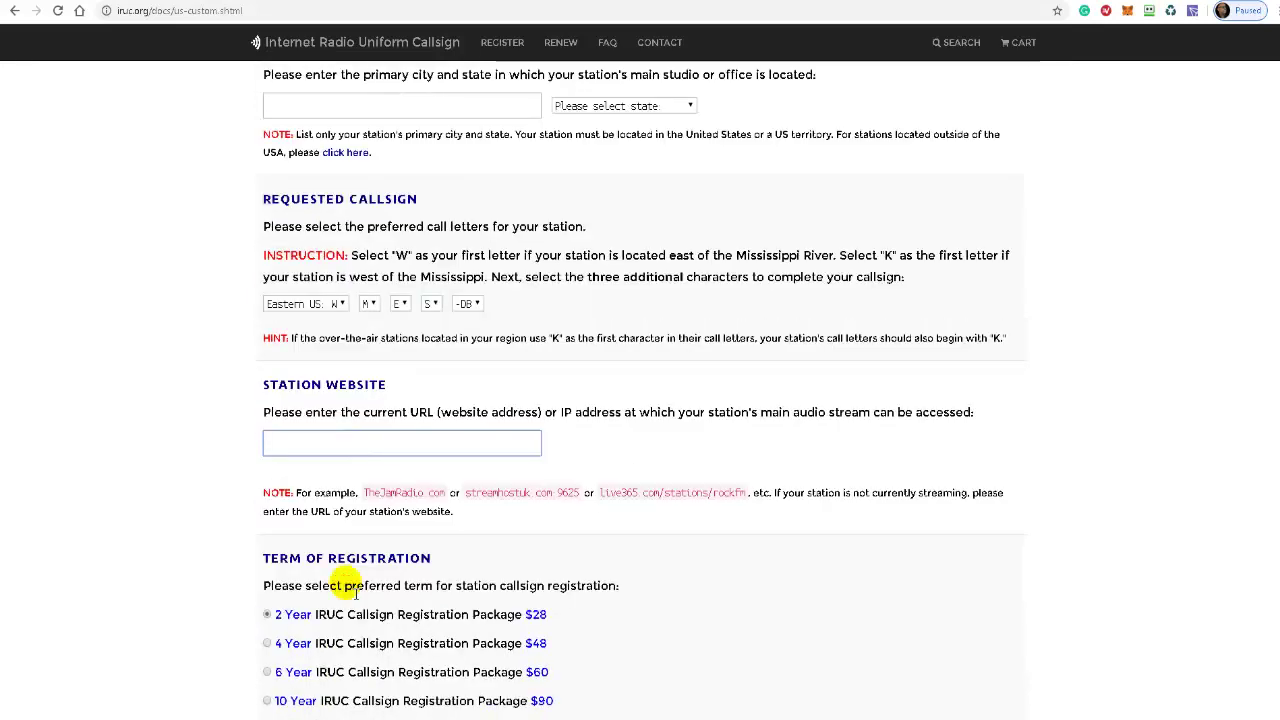
scroll(352, 590, "down", 2)
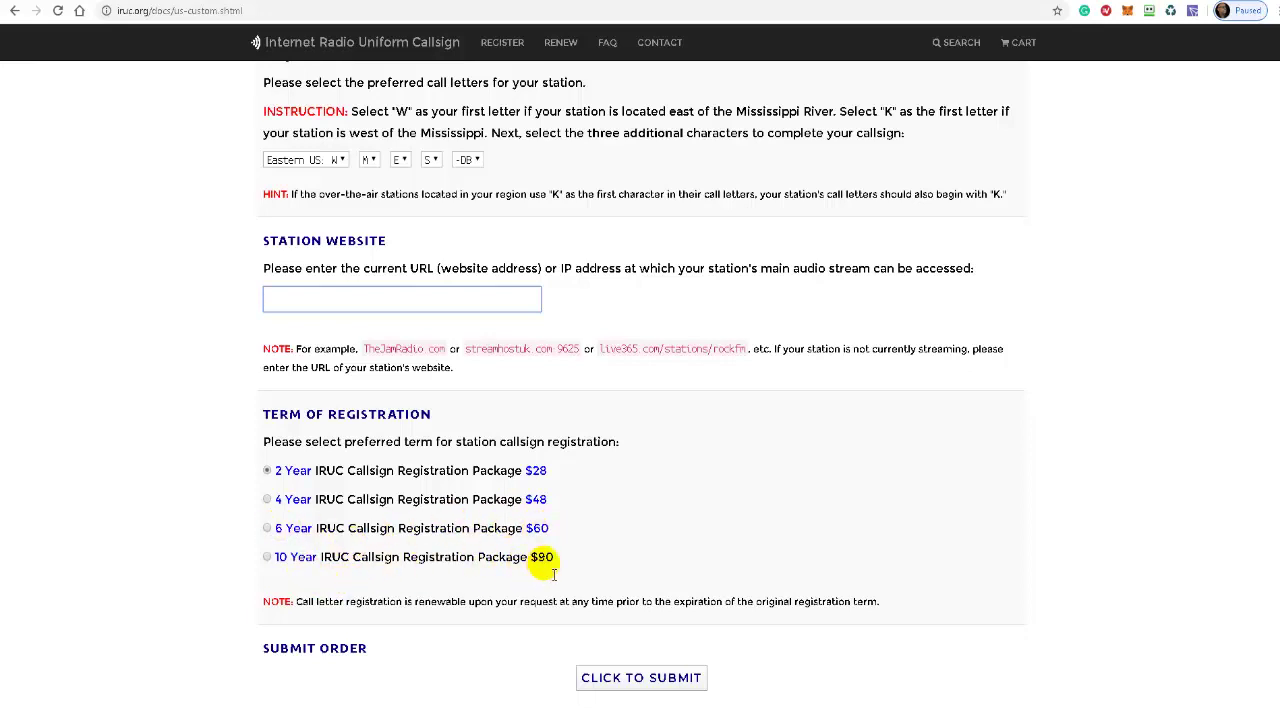
scroll(550, 570, "down", 2)
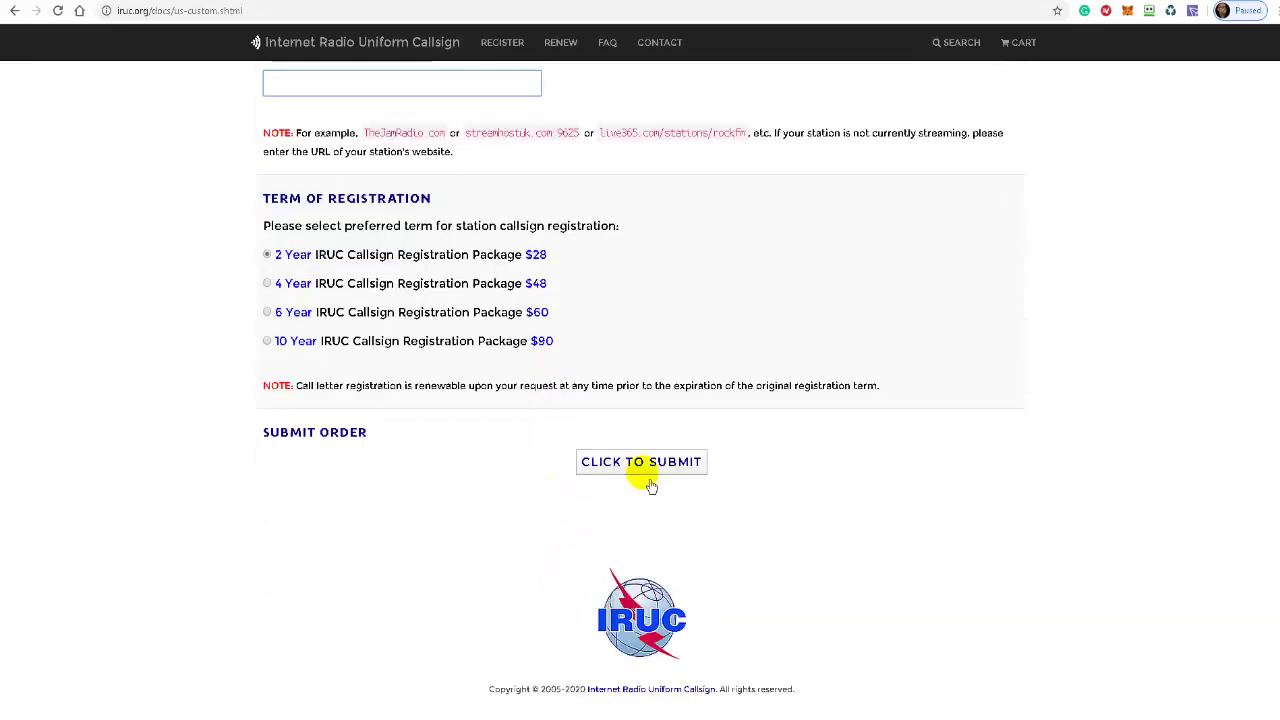
left_click(648, 468)
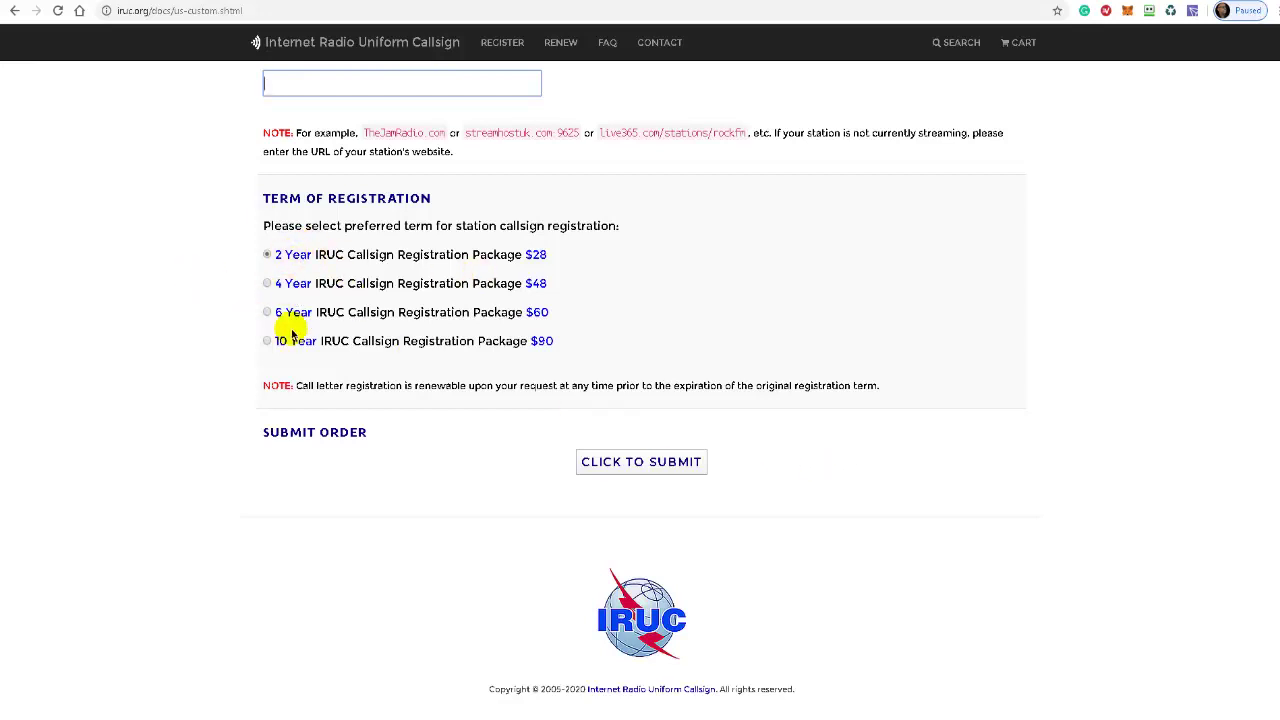
scroll(900, 450, "up", 3)
scroll(930, 472, "up", 12)
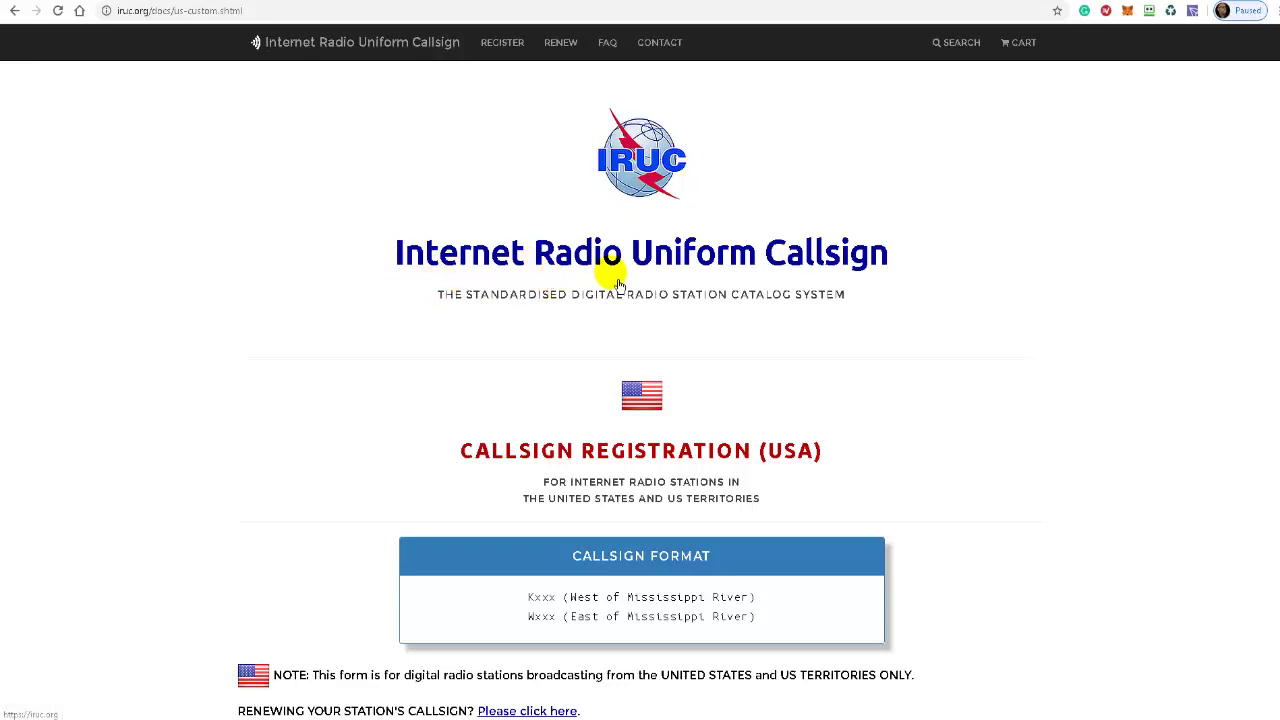
- Go back through the IRUC location chooser and join page to the thenadb.org home page
left_click(15, 11)
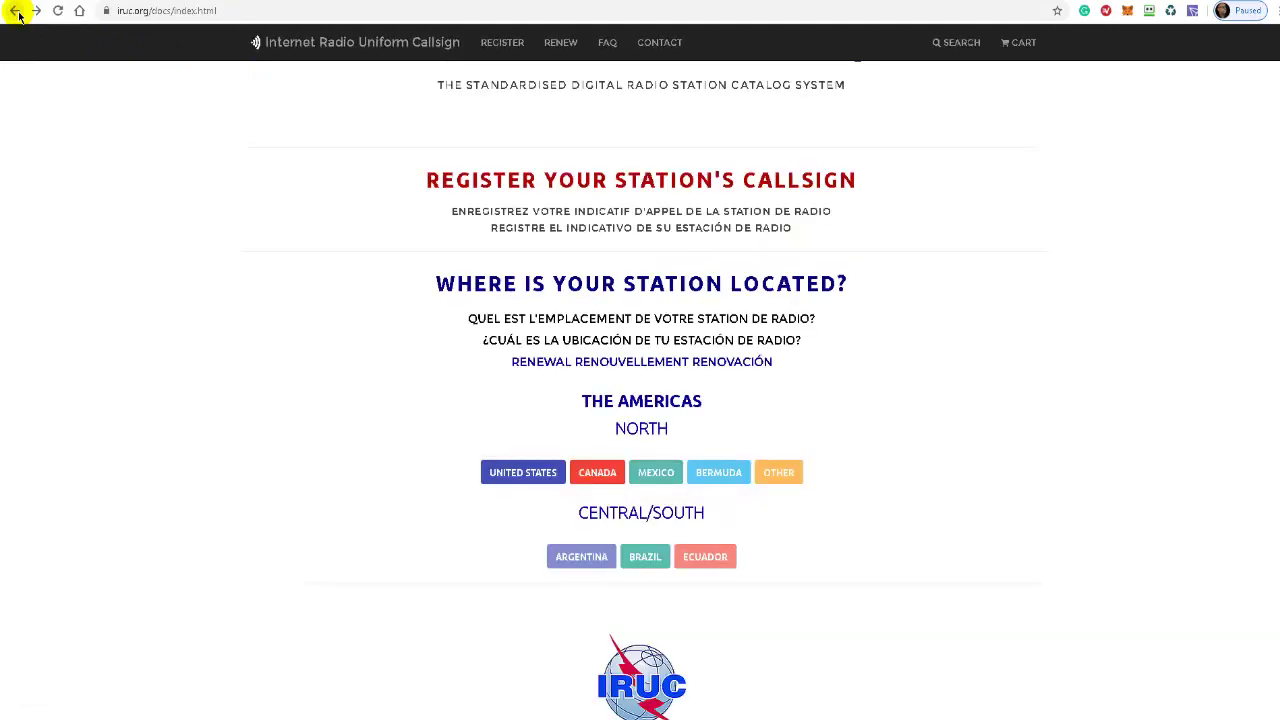
scroll(165, 278, "up", 2)
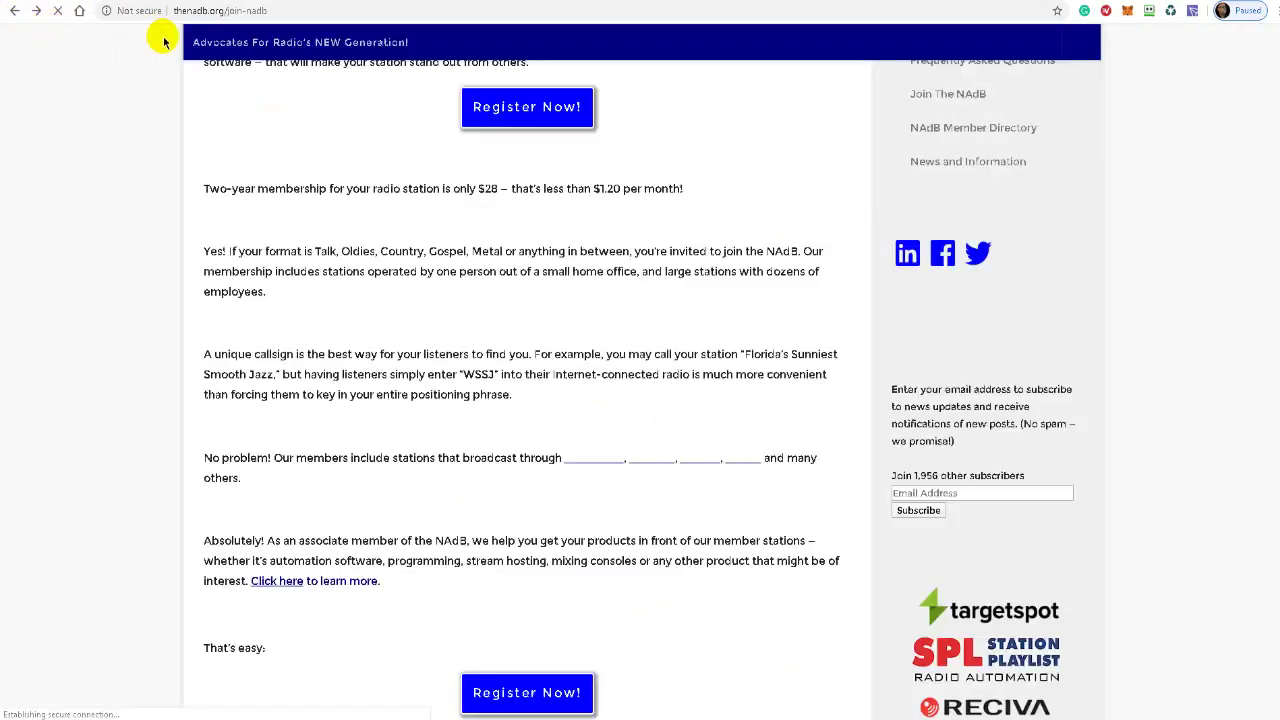
scroll(296, 206, "down", 3)
left_click(14, 10)
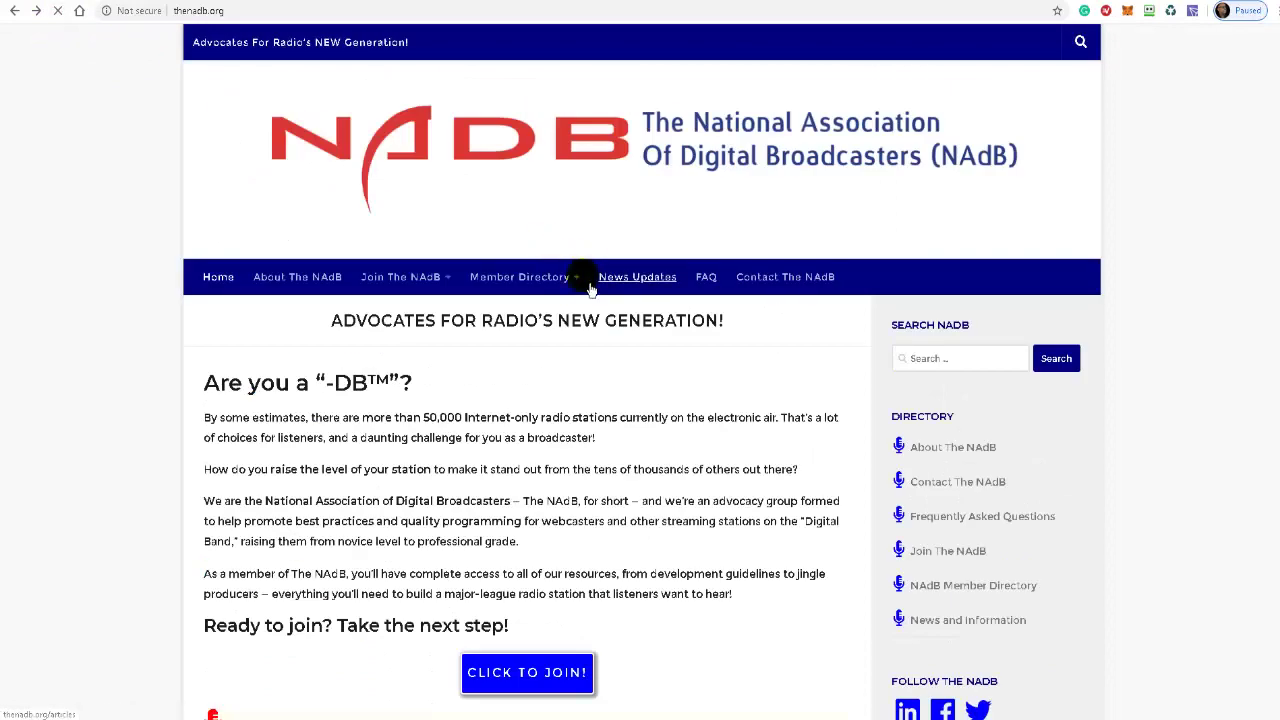
- Open Submit Your Station's Info from the Member Directory menu and scroll through its instructions
mouse_move(503, 265)
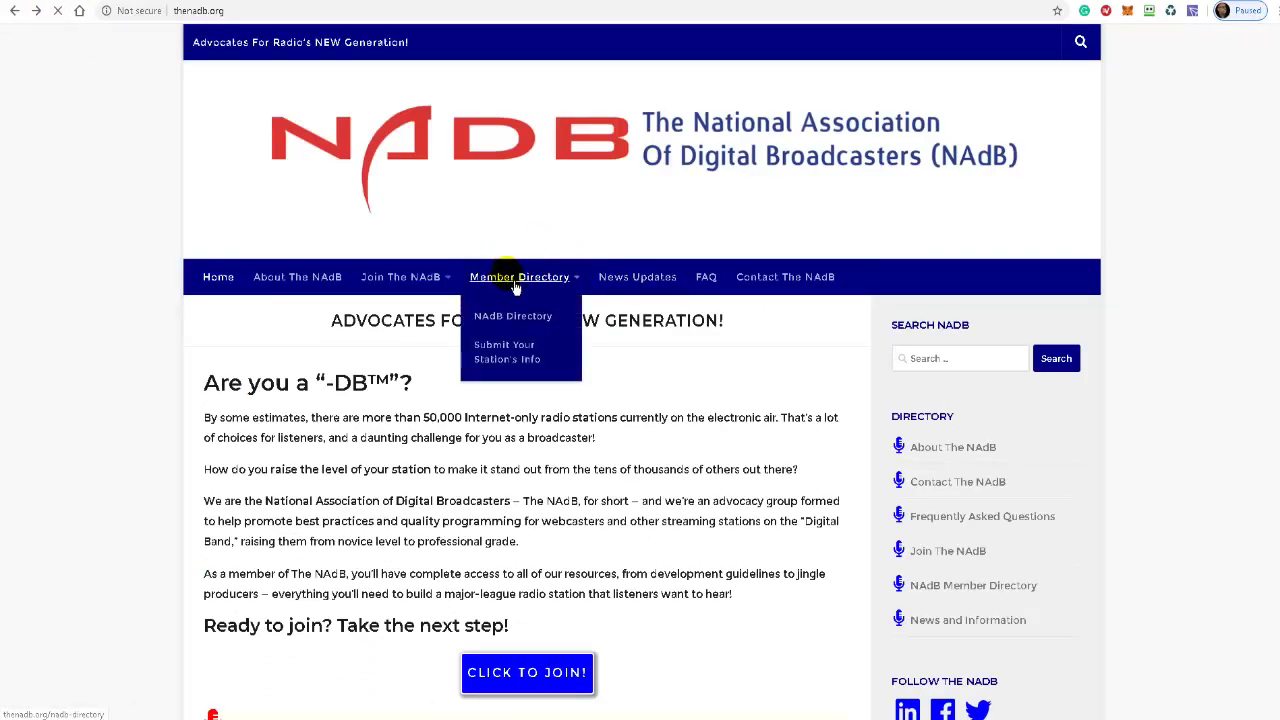
left_click(515, 358)
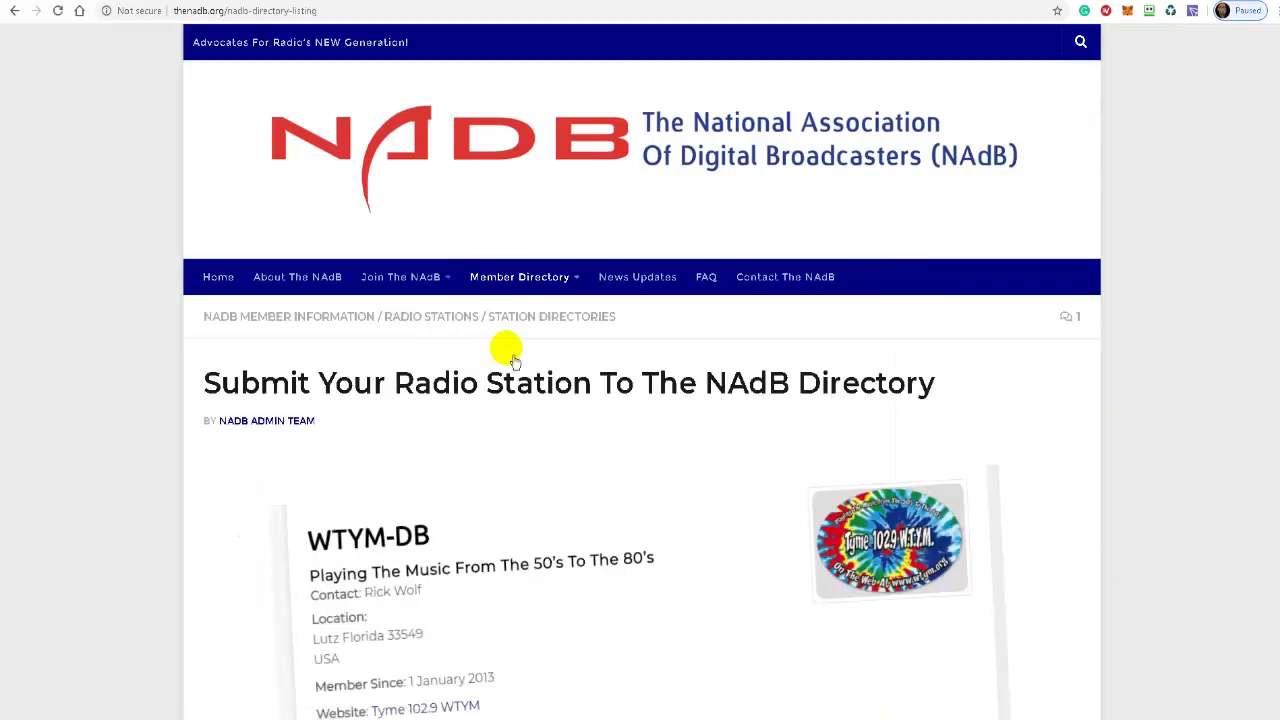
scroll(512, 360, "down", 6)
scroll(514, 362, "down", 2)
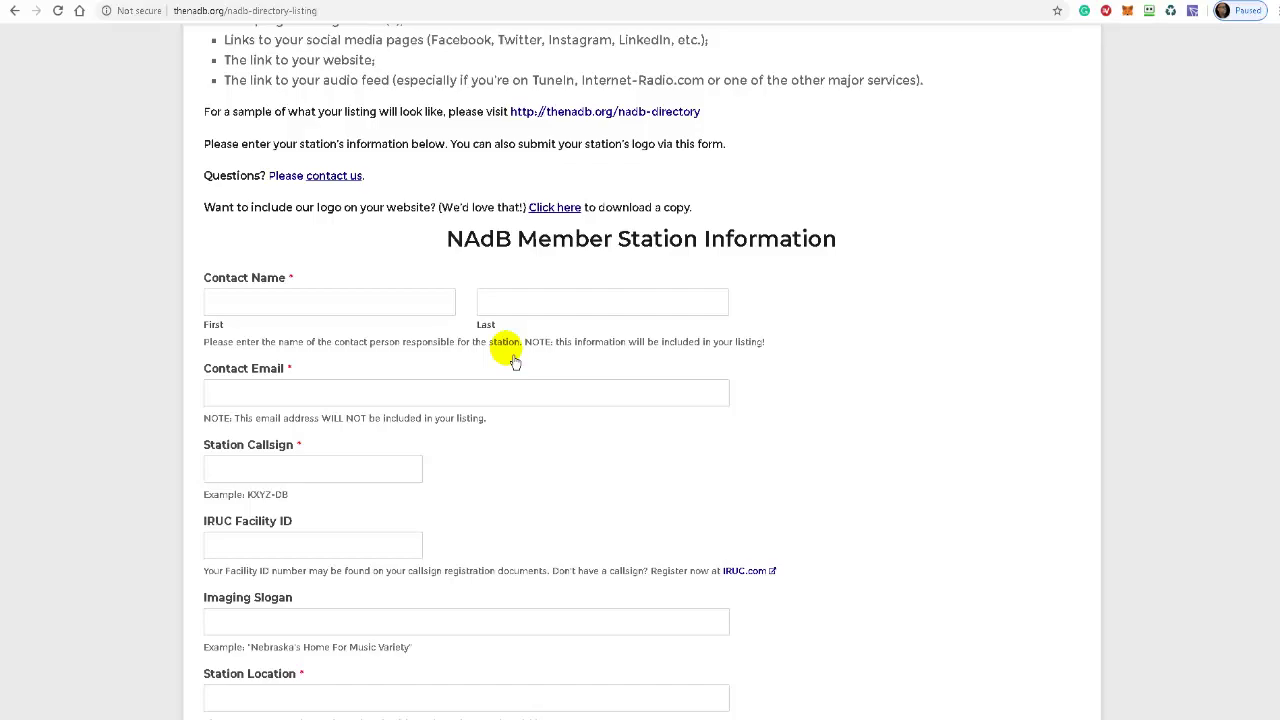
scroll(513, 360, "up", 11)
scroll(508, 355, "down", 4)
scroll(508, 355, "down", 15)
scroll(510, 352, "up", 5)
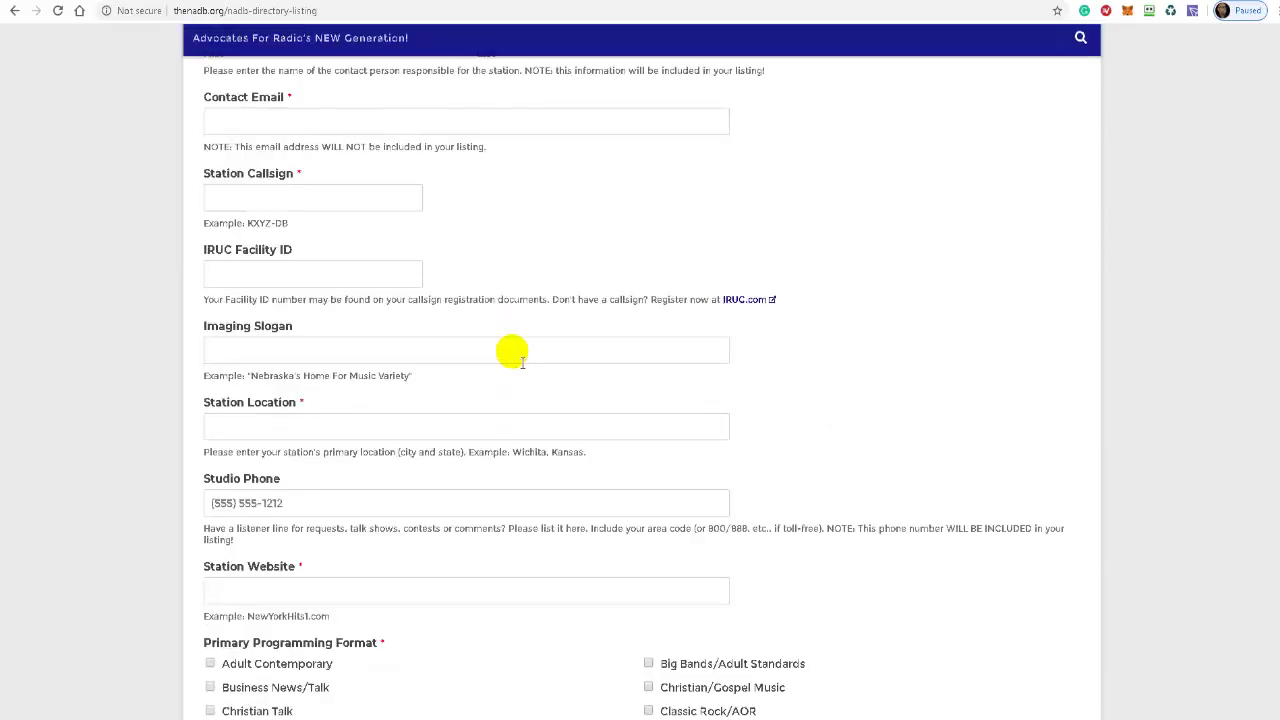
scroll(512, 352, "up", 10)
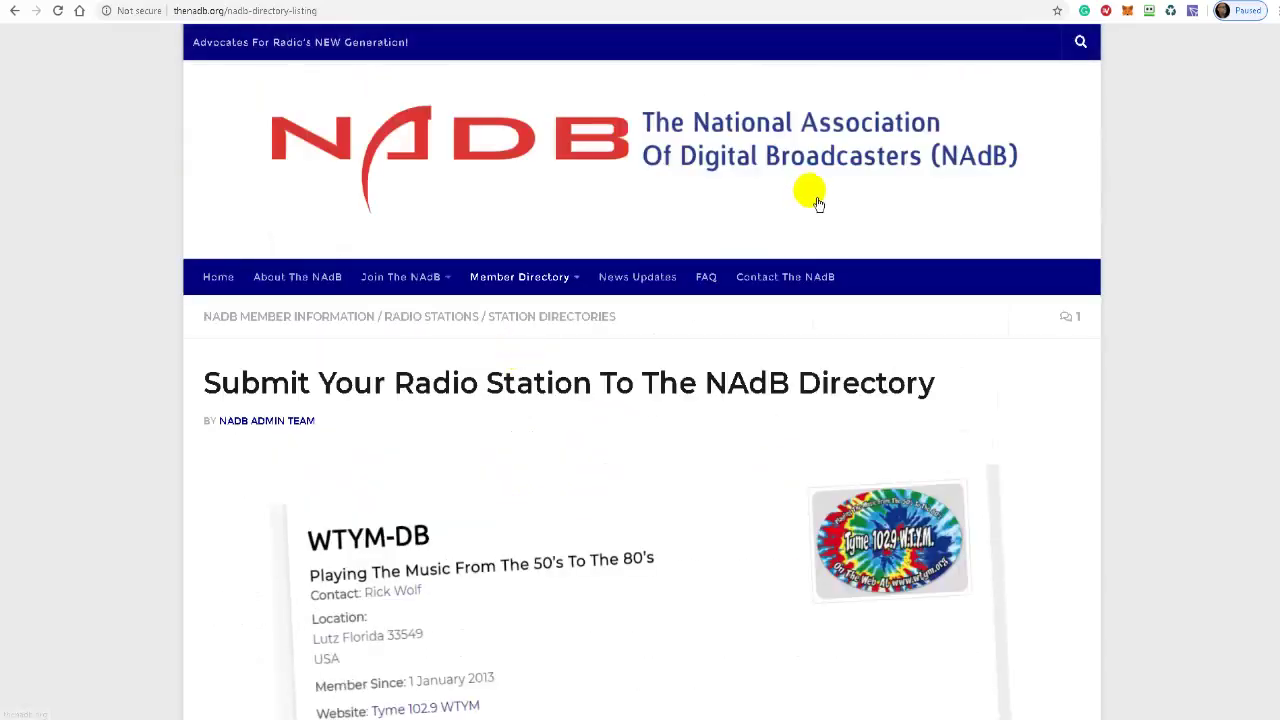
- Open the NAdB Directory and browse station listings such as CJKP-DB, KABL-DB and KFRK-DB
mouse_move(566, 286)
left_click(549, 313)
left_click(531, 318)
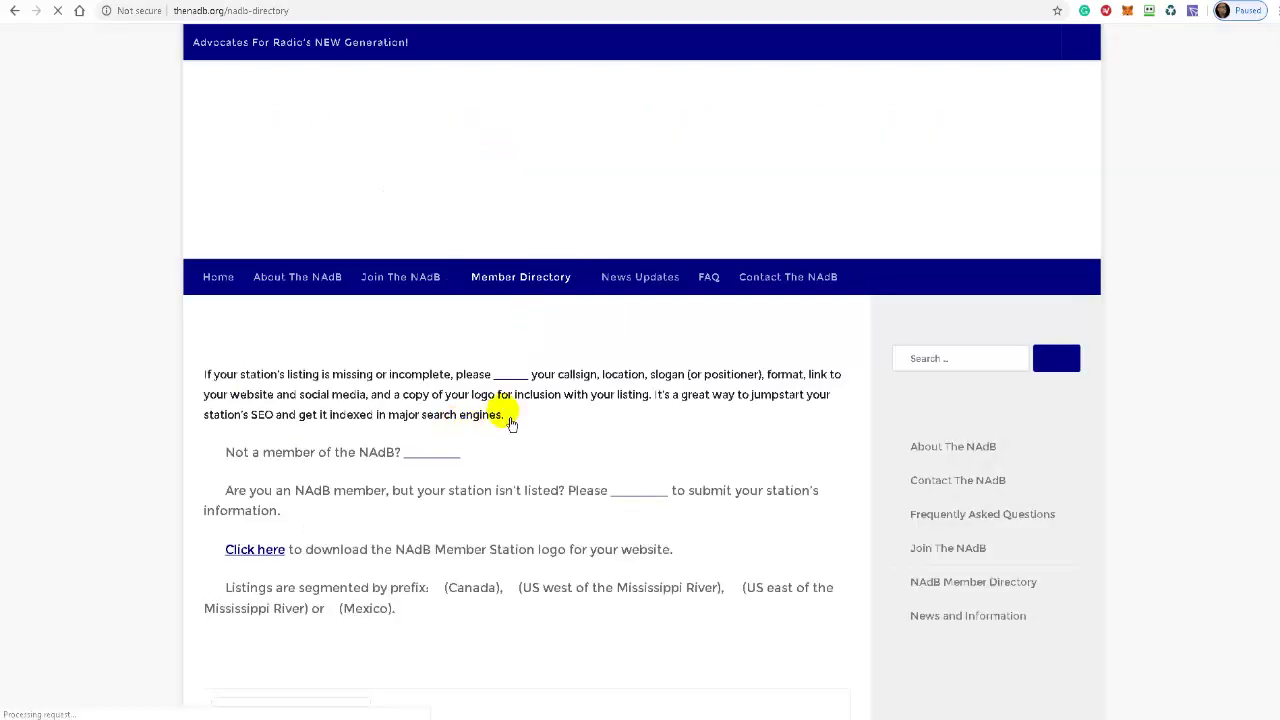
scroll(577, 380, "down", 3)
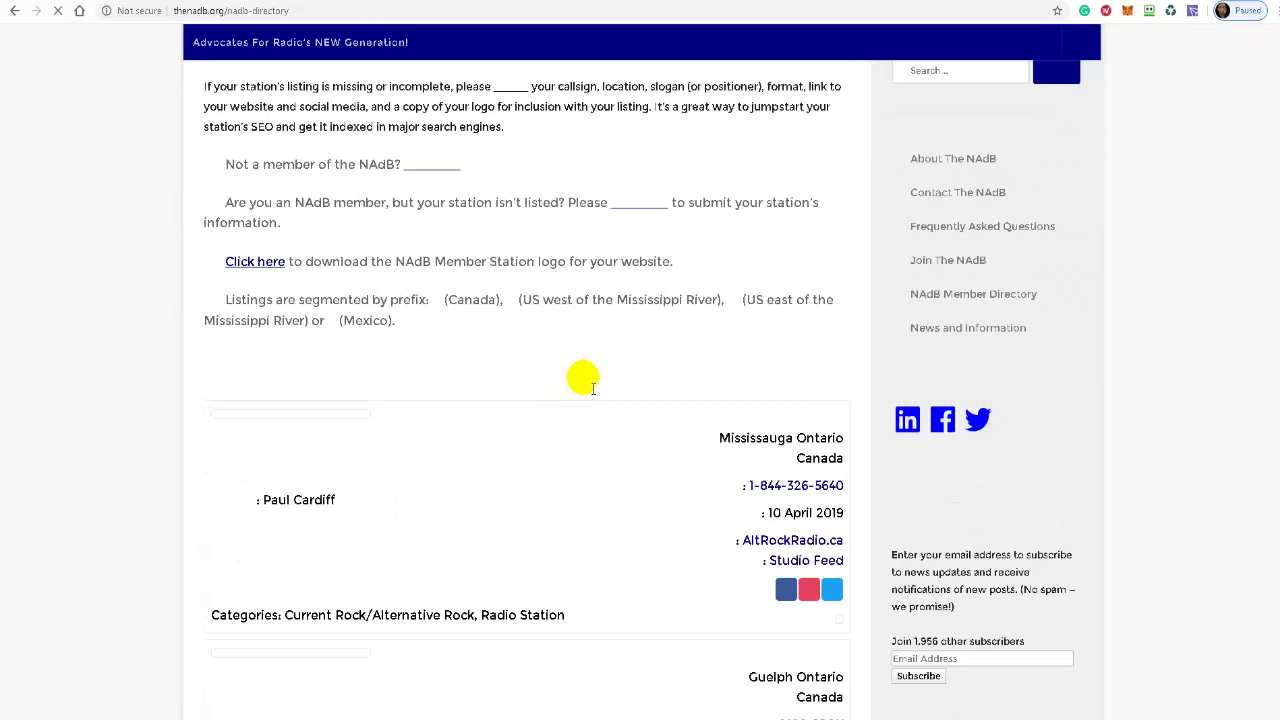
scroll(800, 334, "down", 2)
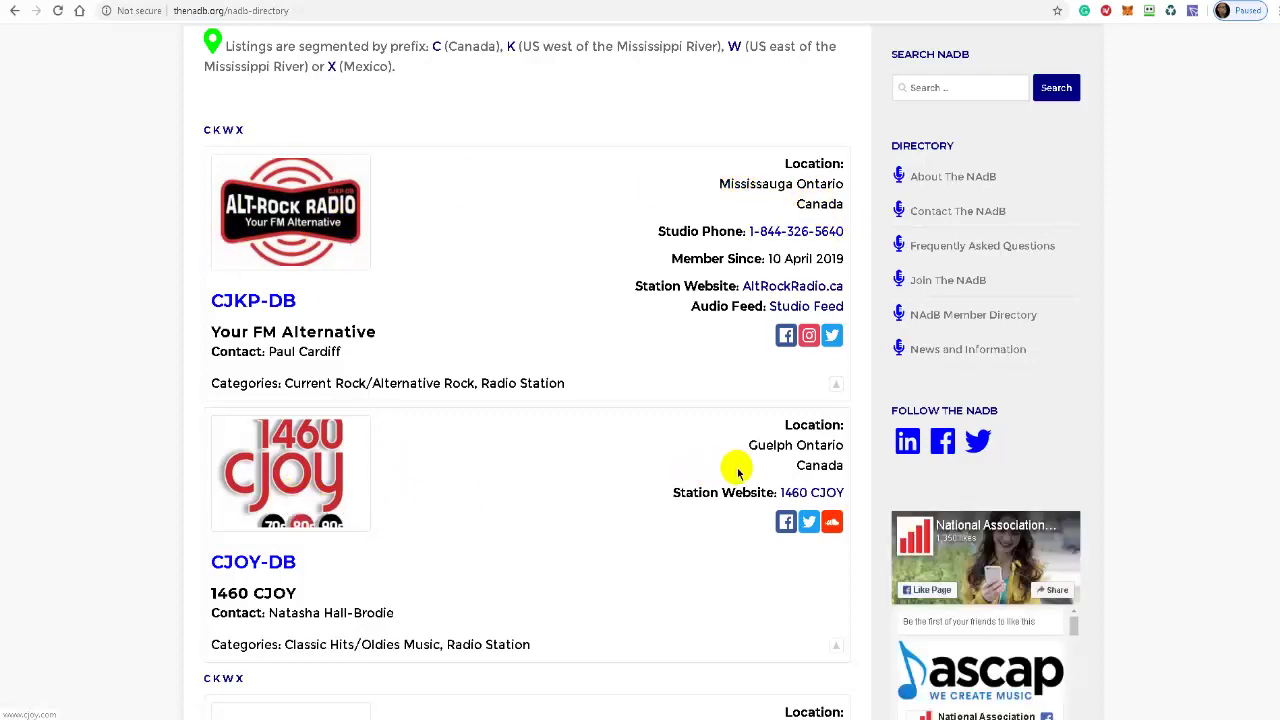
scroll(277, 463, "down", 4)
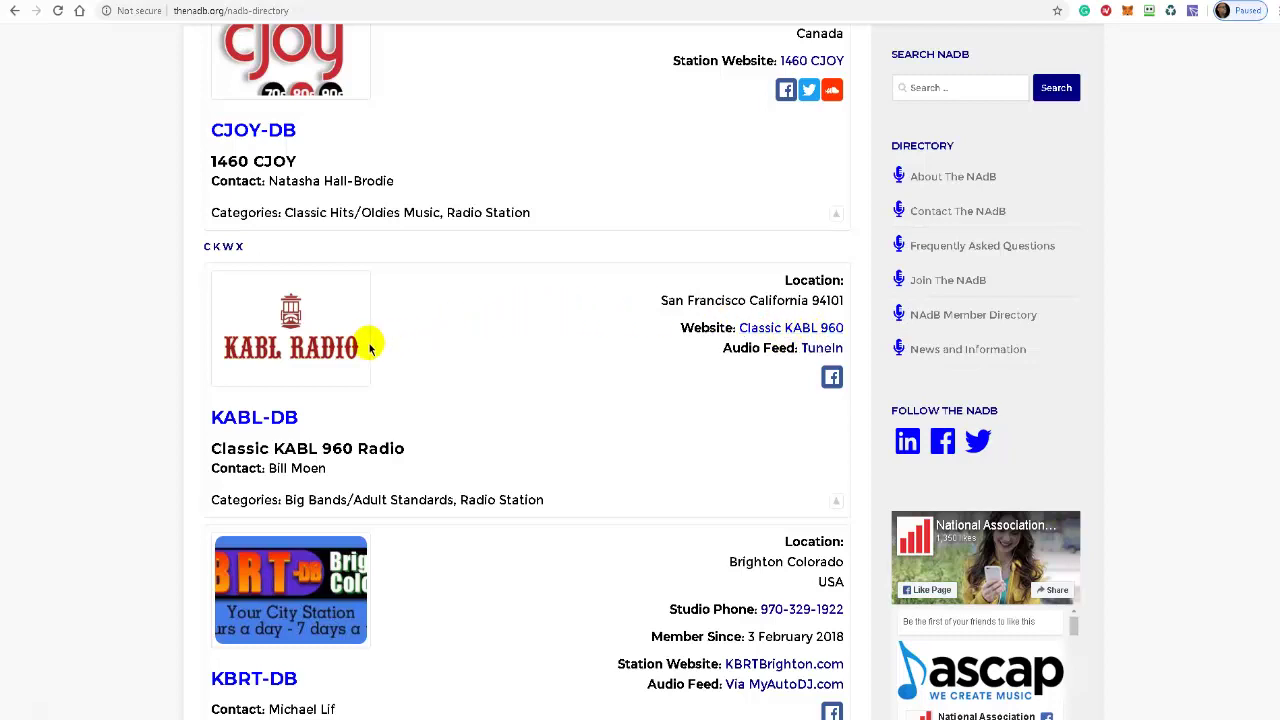
scroll(425, 403, "down", 3)
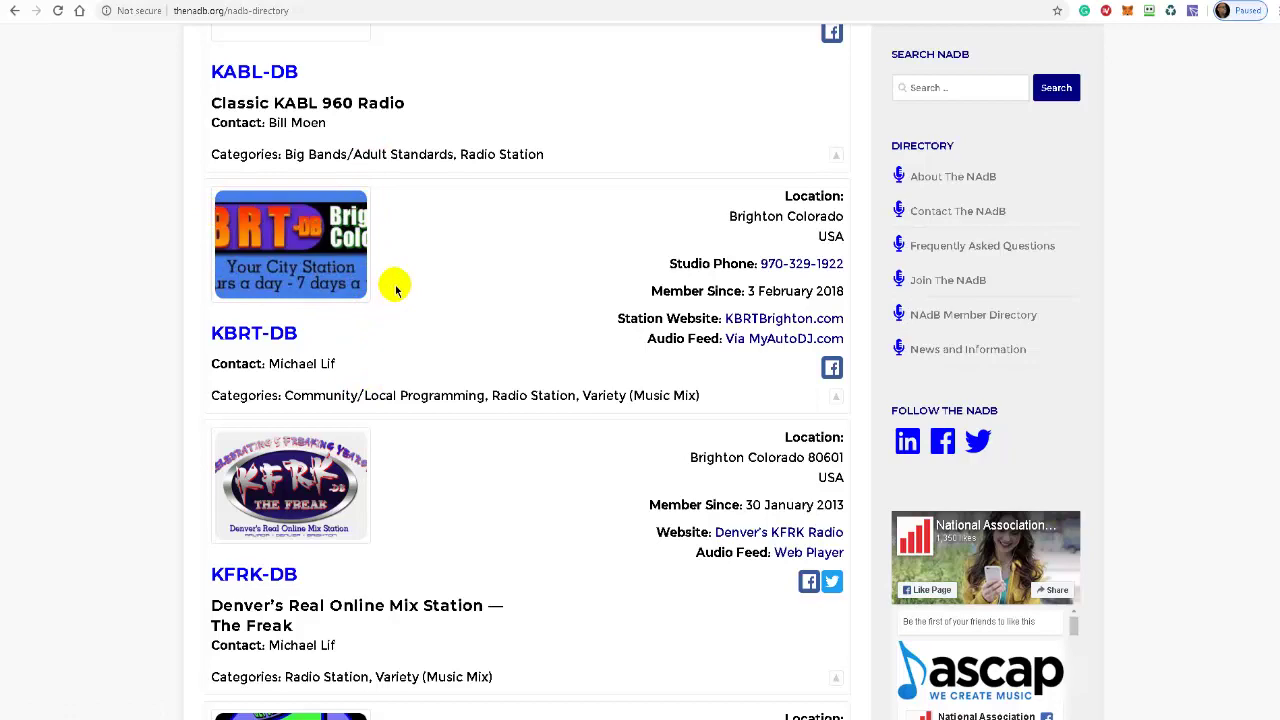
scroll(395, 290, "down", 2)
scroll(395, 290, "up", 15)
mouse_move(565, 284)
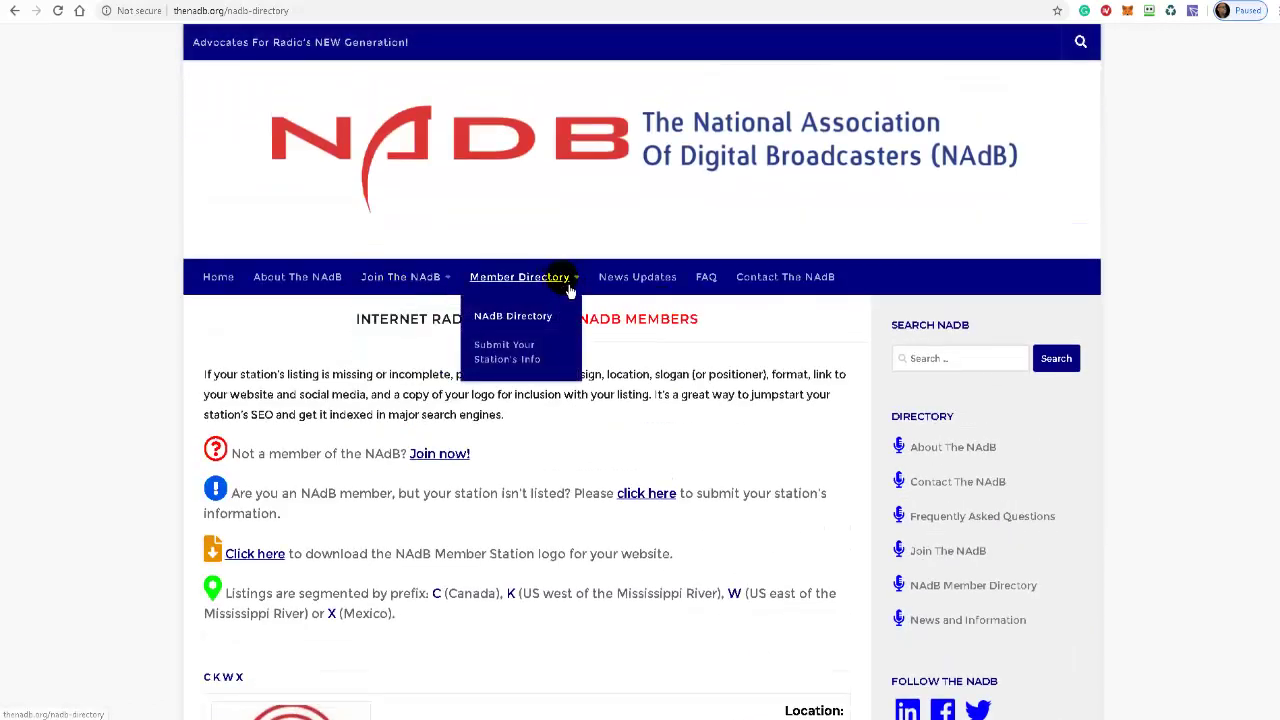
- Return to Submit Your Station's Info and scroll down to the Member Station Information form
left_click(512, 352)
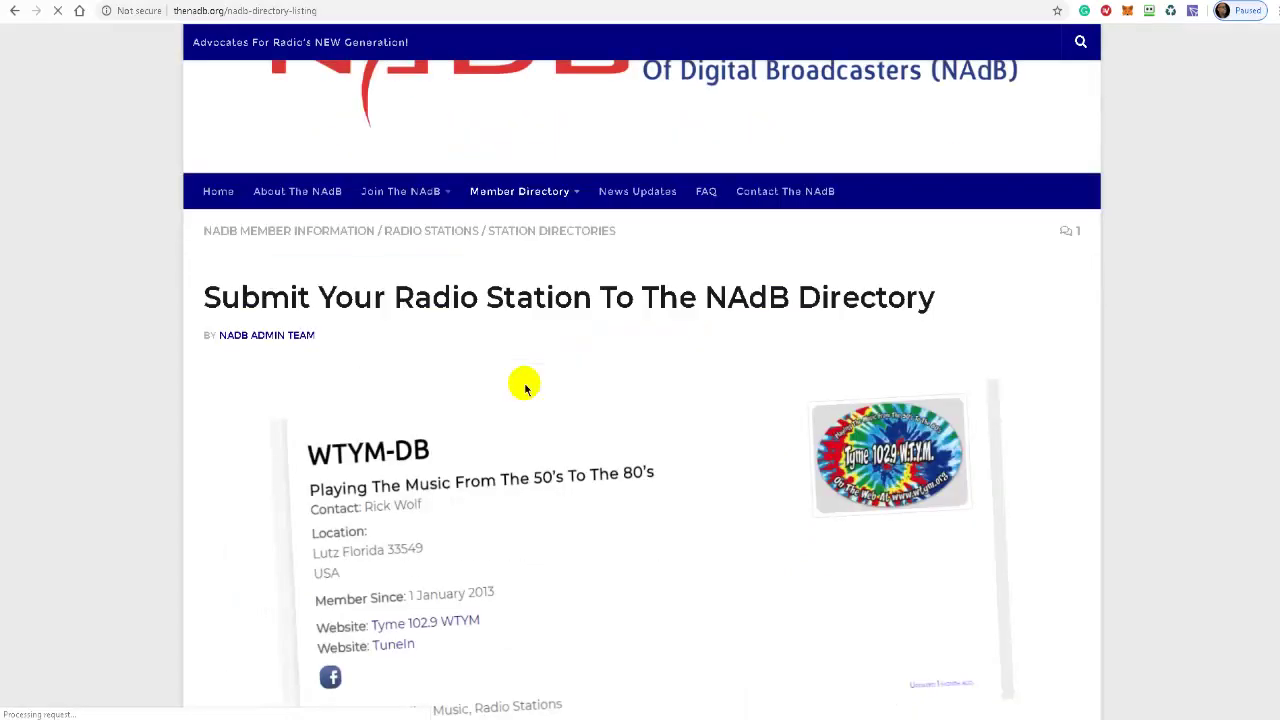
scroll(527, 390, "down", 5)
scroll(527, 390, "down", 5)
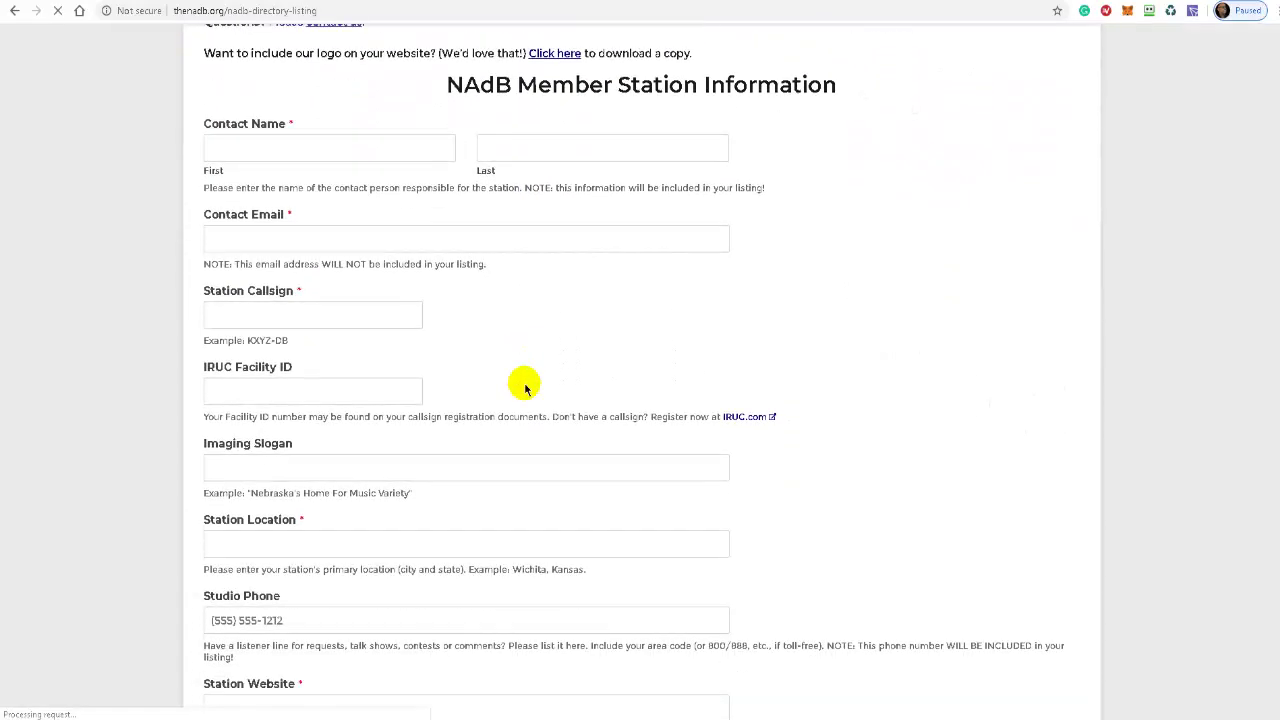
scroll(525, 387, "up", 1)
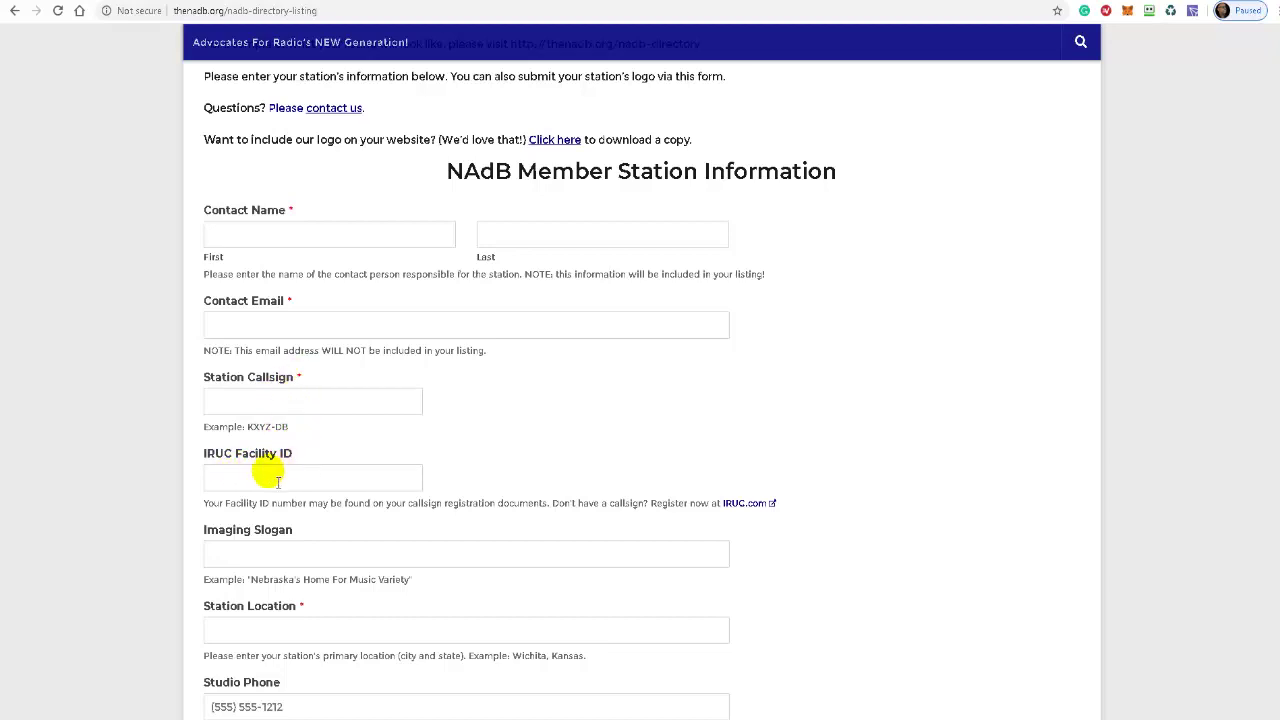
scroll(280, 481, "down", 2)
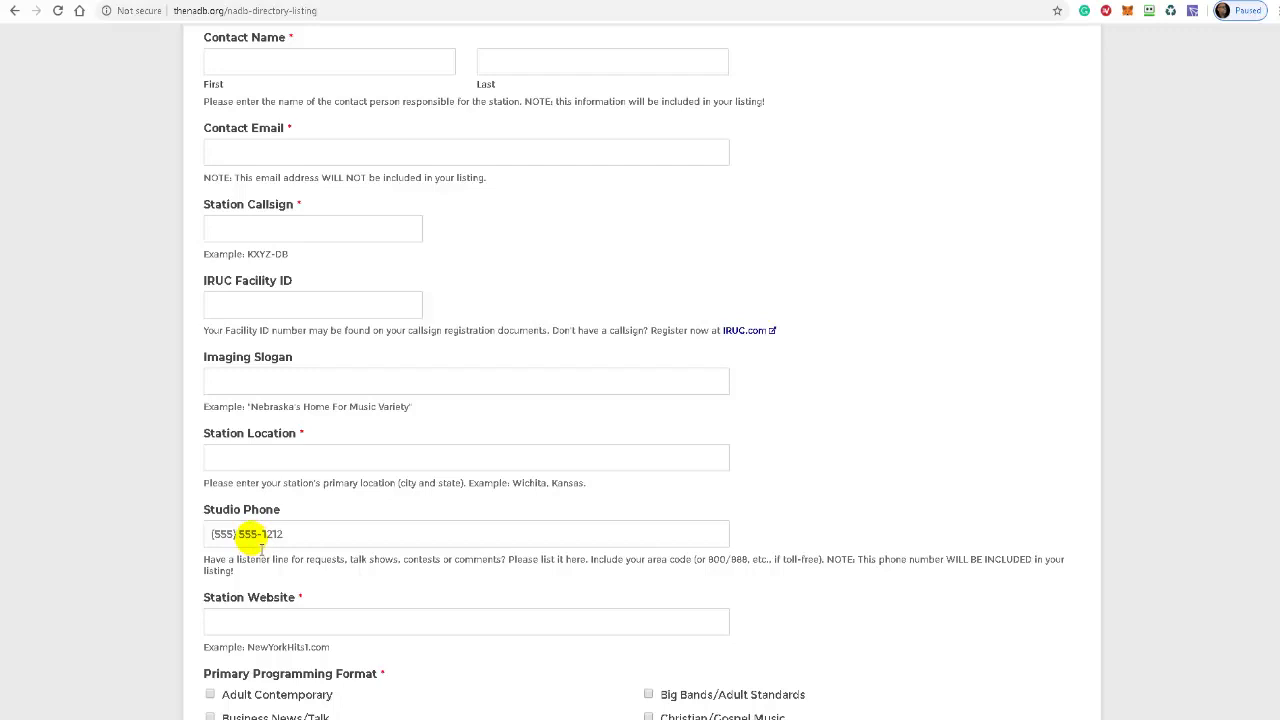
- Tick Jazz Music as the station's primary programming format
left_click(262, 540)
scroll(262, 538, "down", 2)
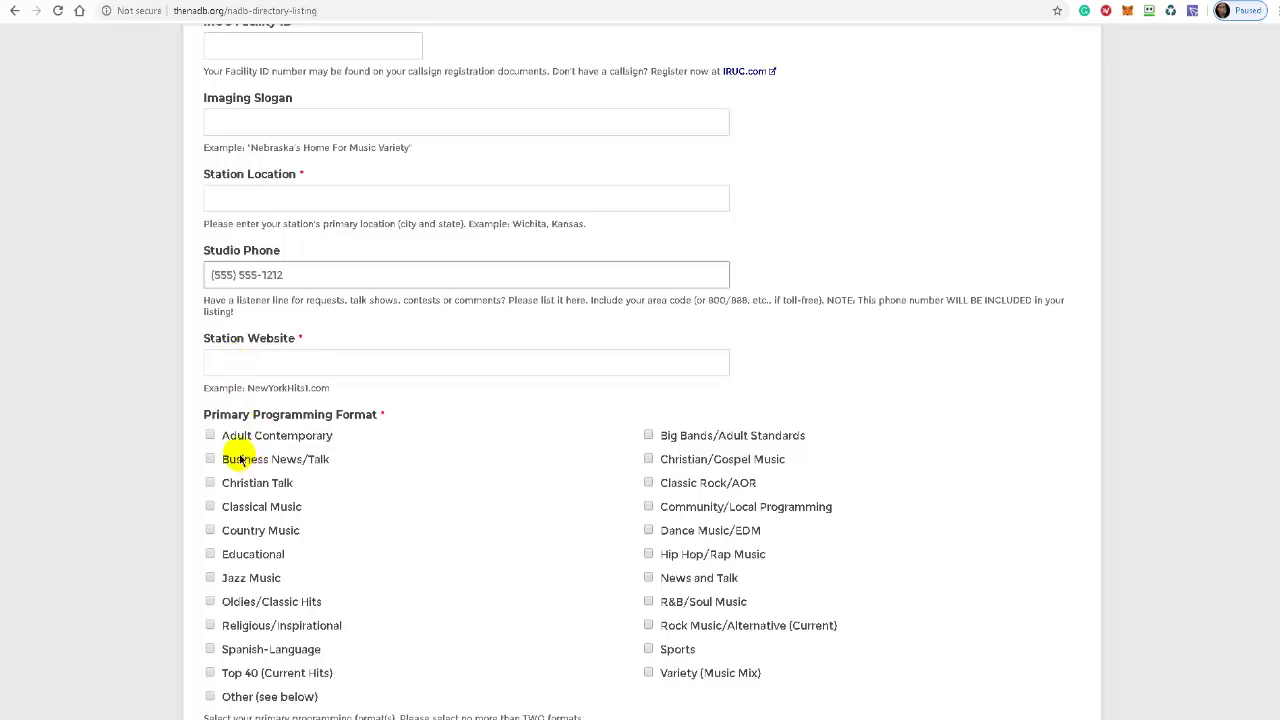
scroll(291, 437, "down", 5)
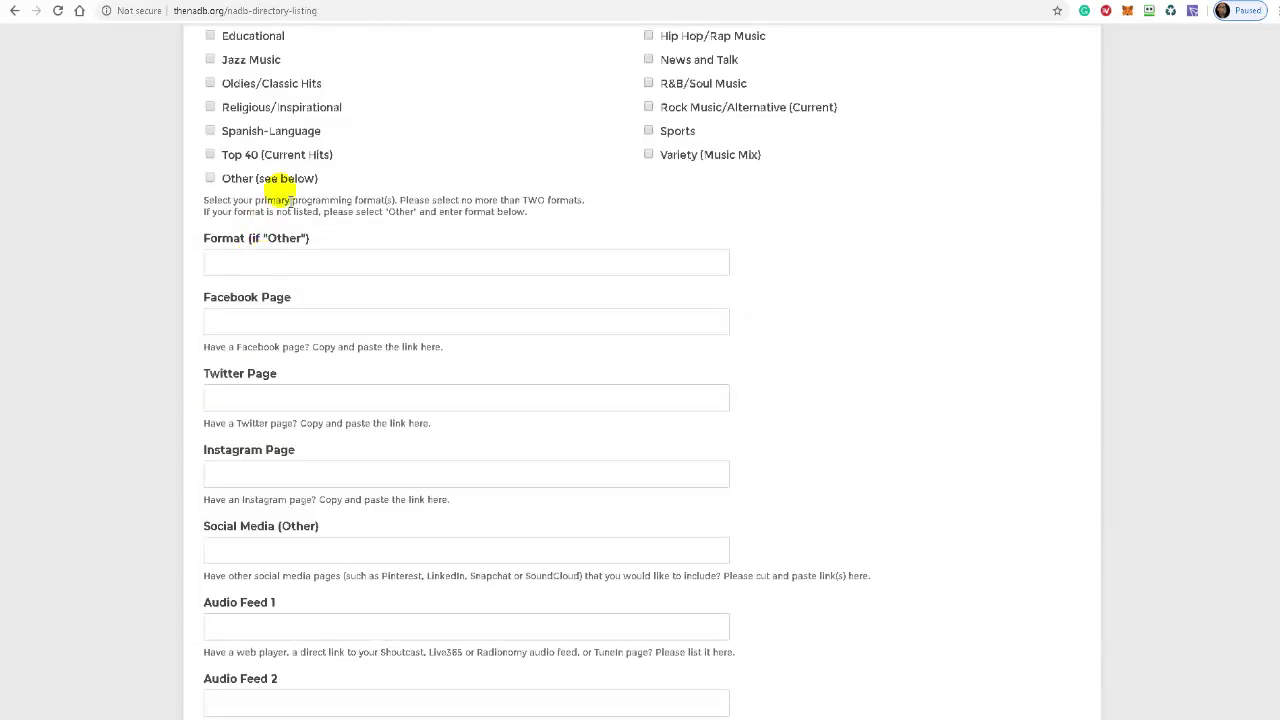
scroll(437, 177, "up", 3)
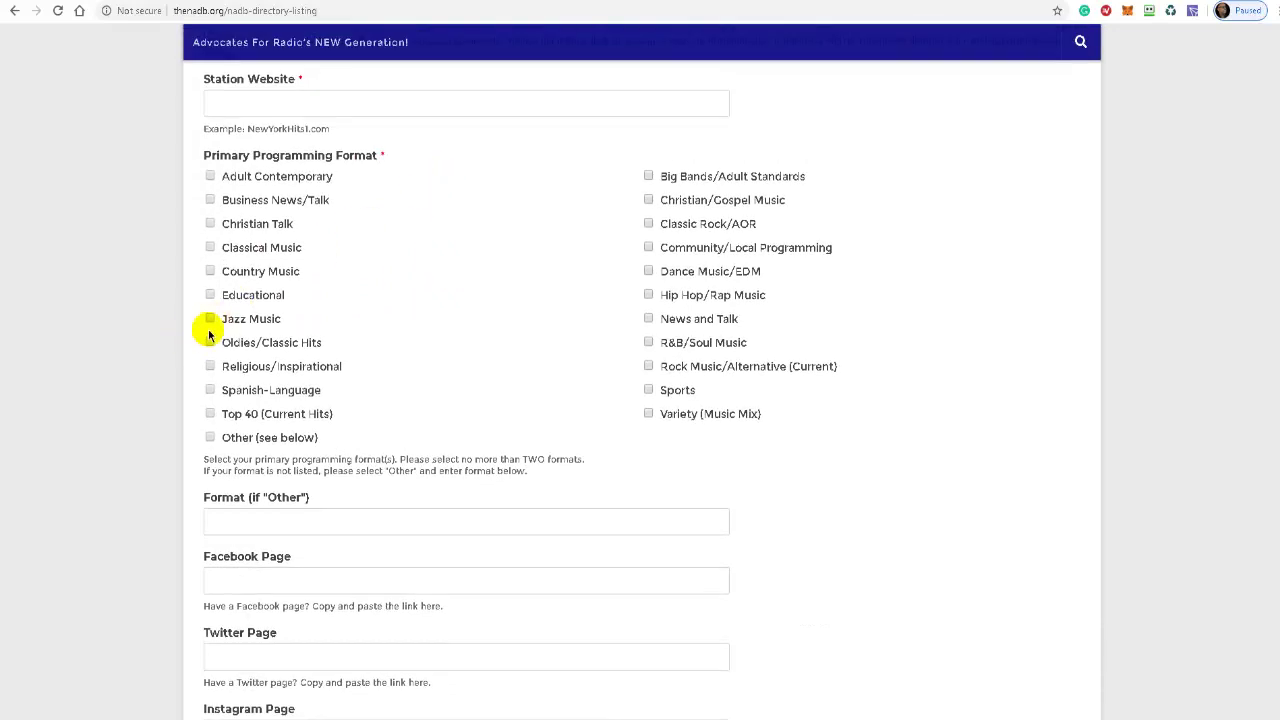
left_click(210, 319)
scroll(284, 506, "down", 1)
scroll(284, 506, "down", 1)
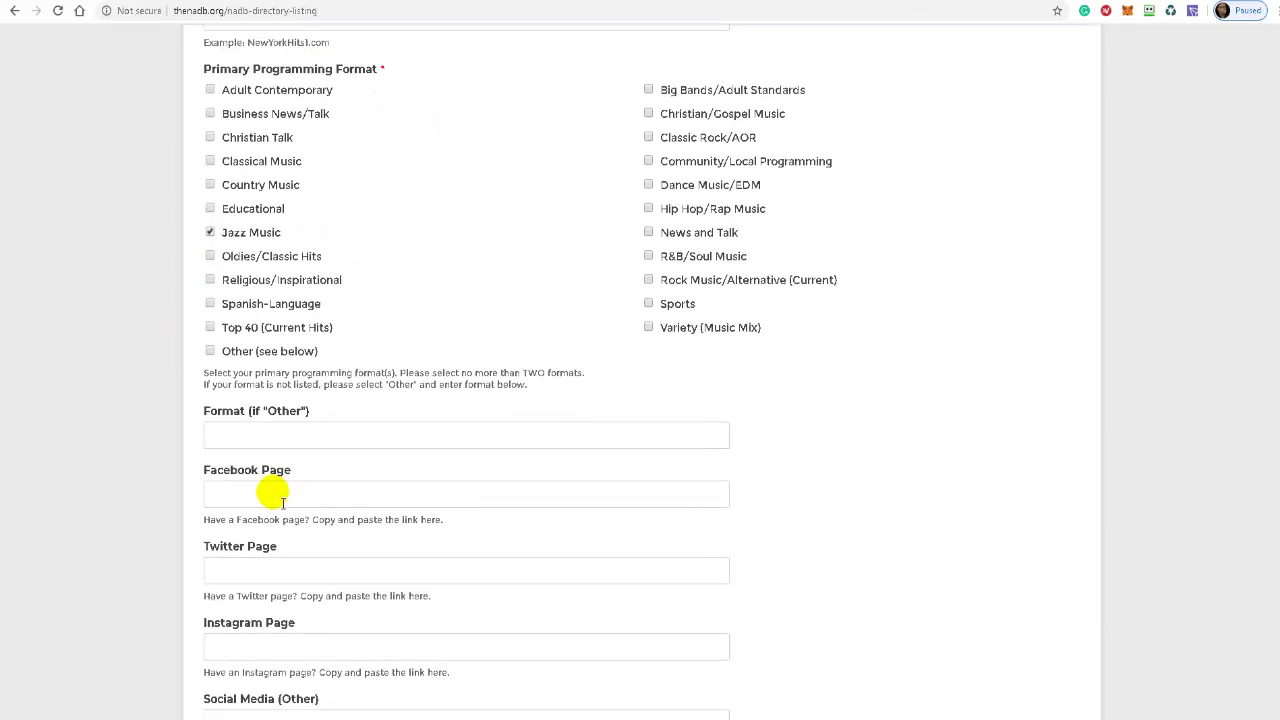
- Step through the blank Format (if Other), Facebook, Twitter, Instagram and Social Media (Other) fields
left_click(255, 440)
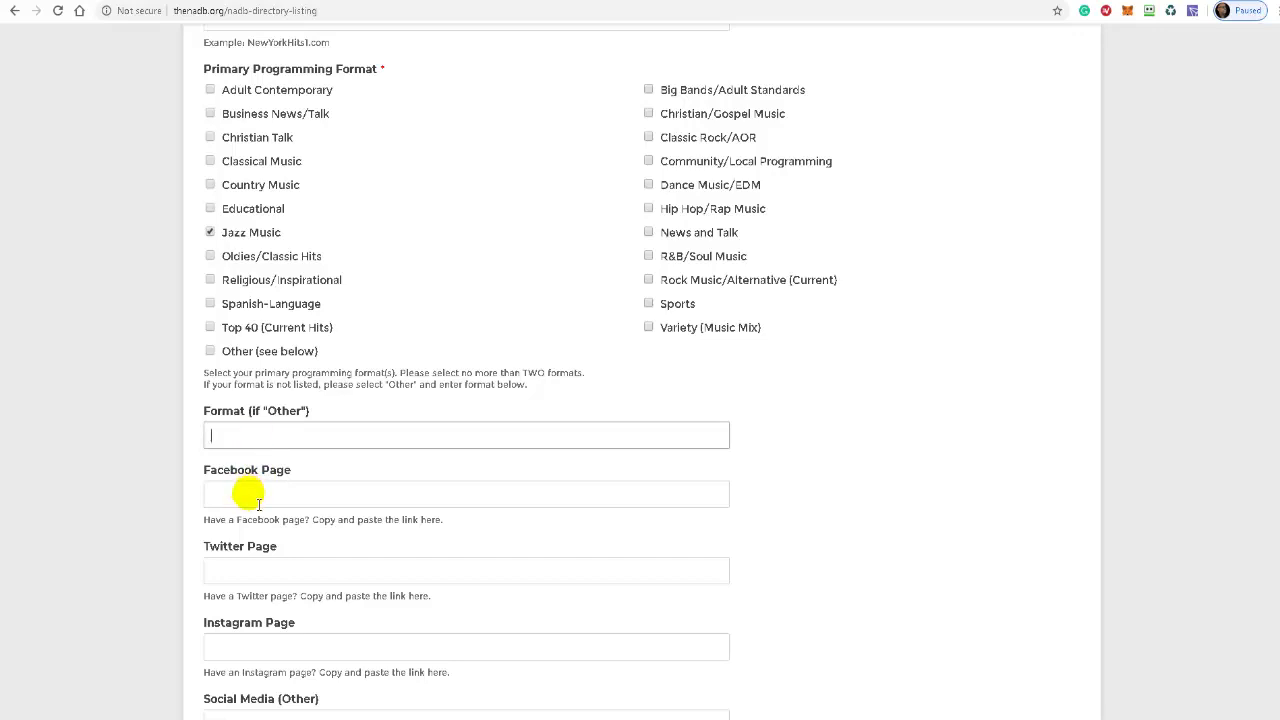
left_click(258, 496)
scroll(255, 480, "down", 3)
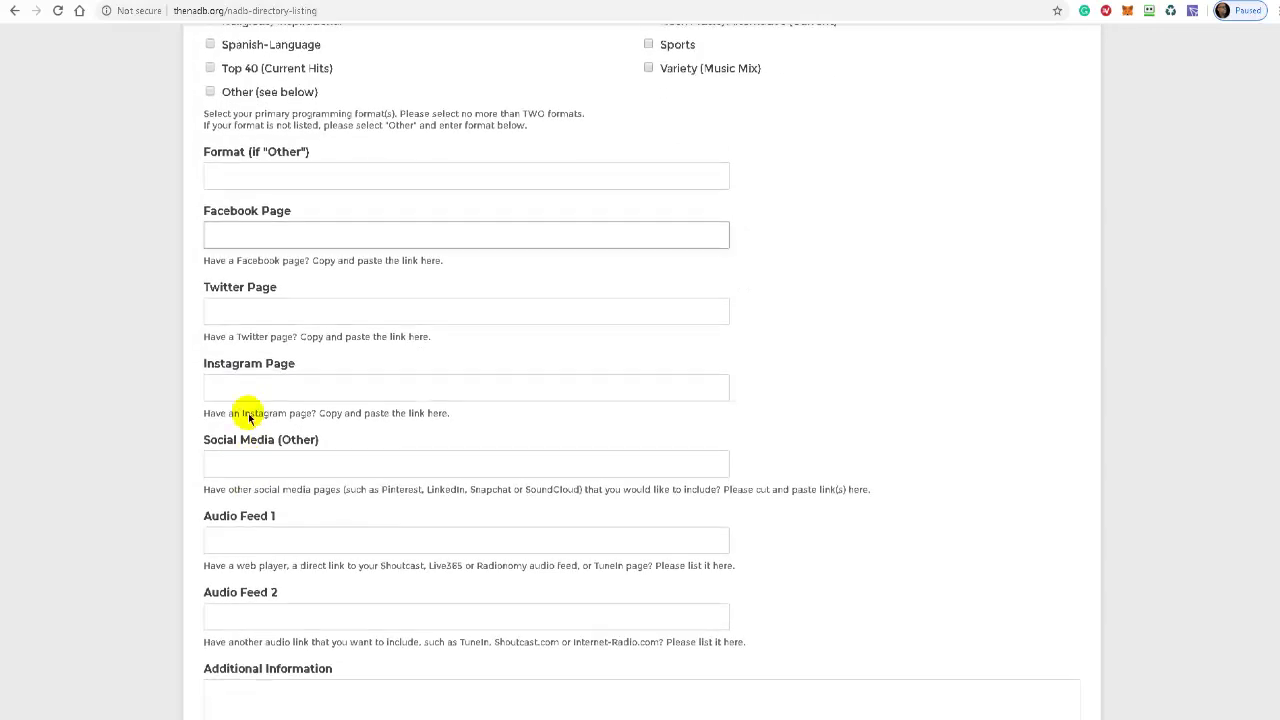
left_click(248, 318)
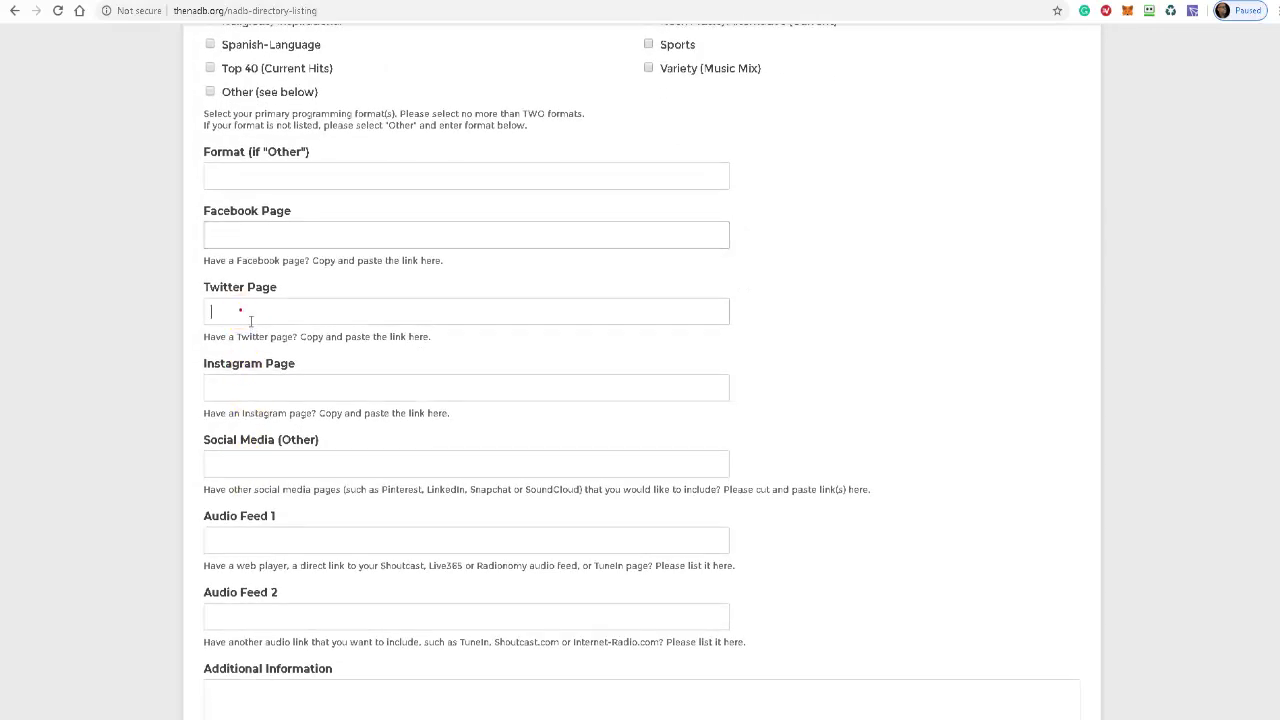
left_click(255, 396)
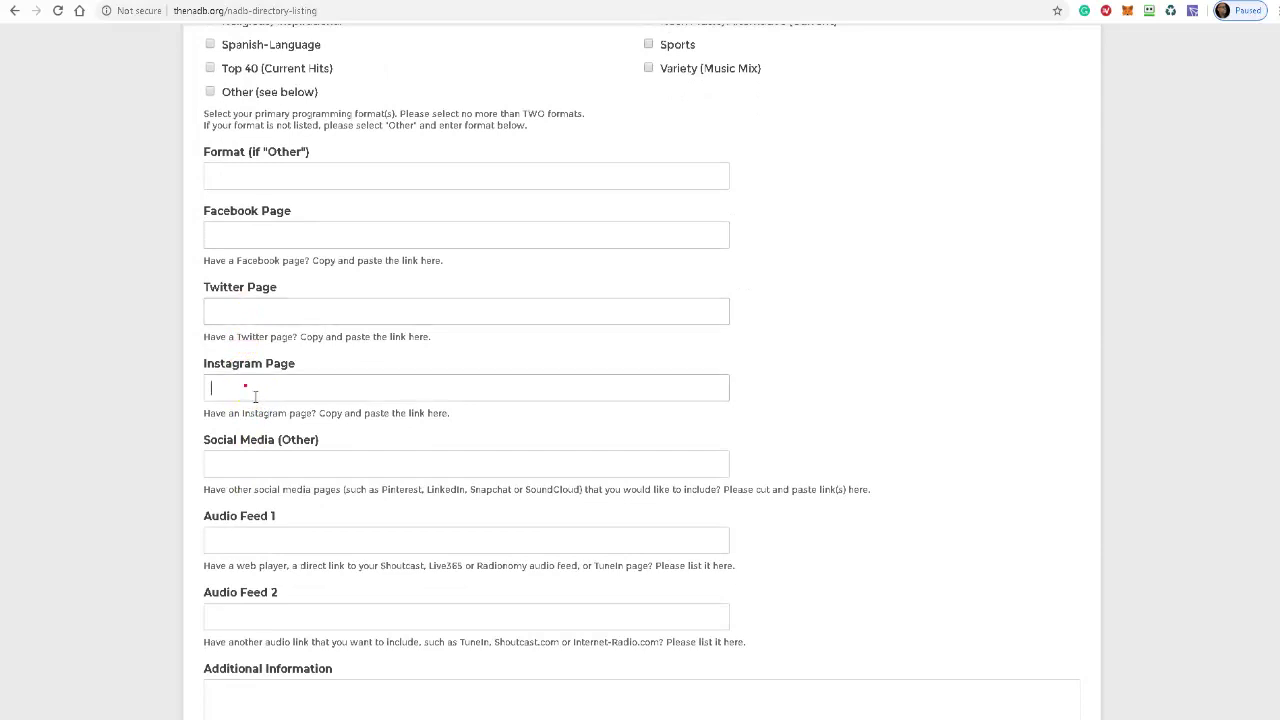
left_click(254, 470)
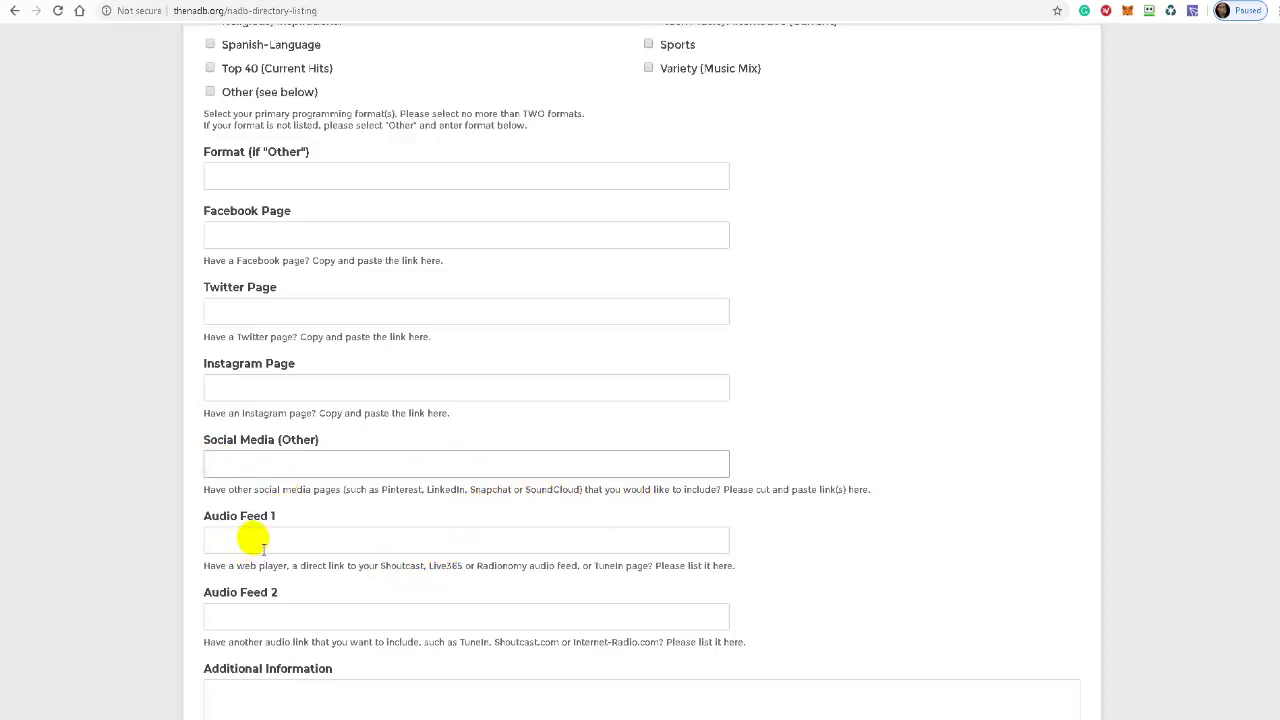
scroll(262, 541, "down", 2)
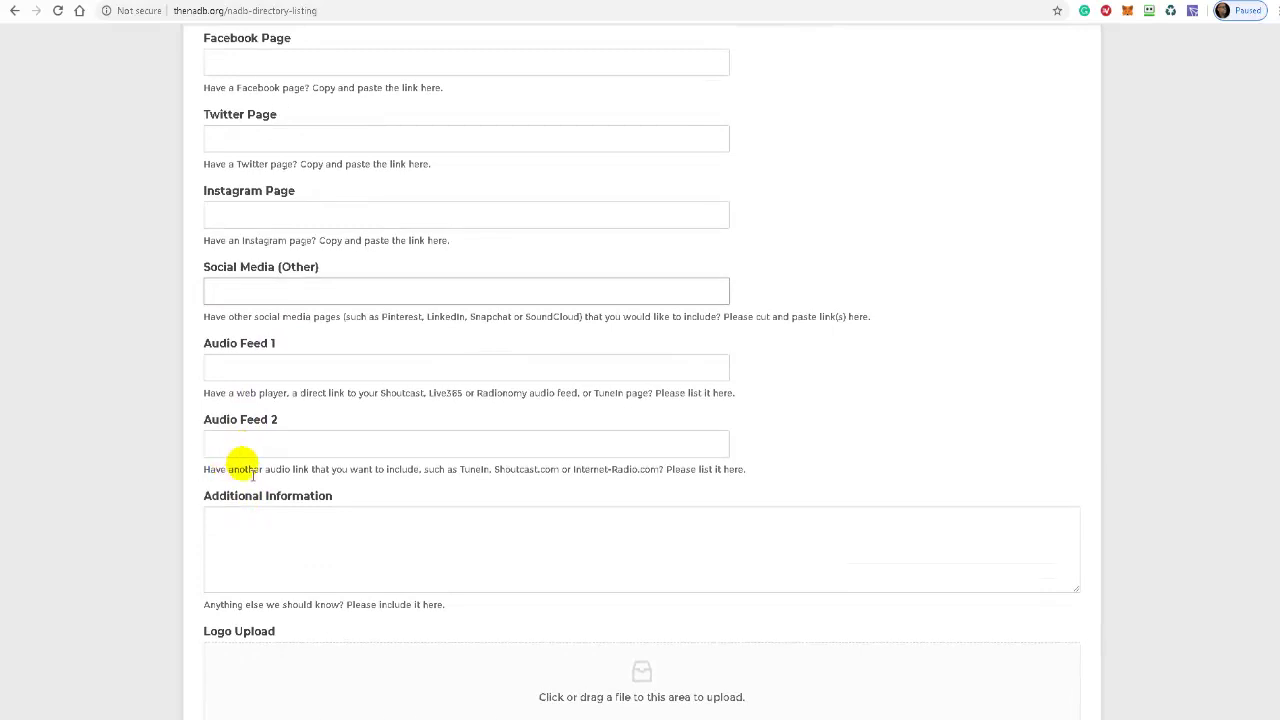
left_click(258, 536)
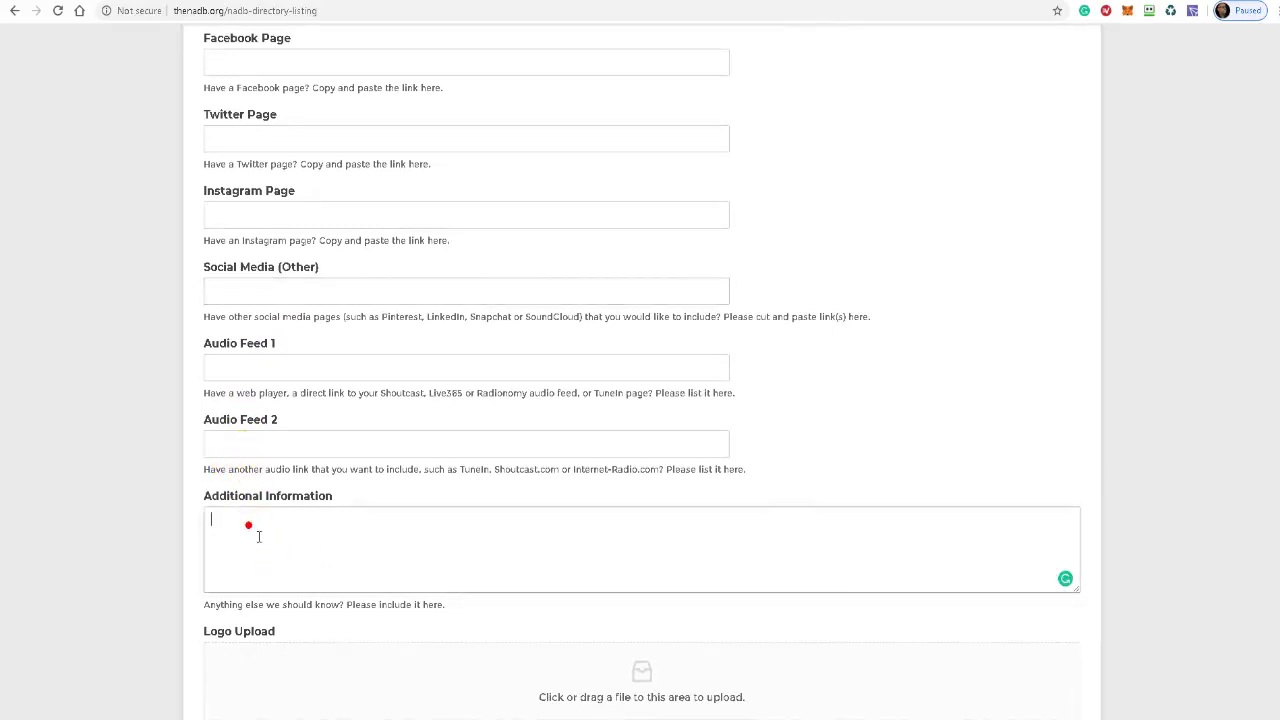
left_click(249, 525)
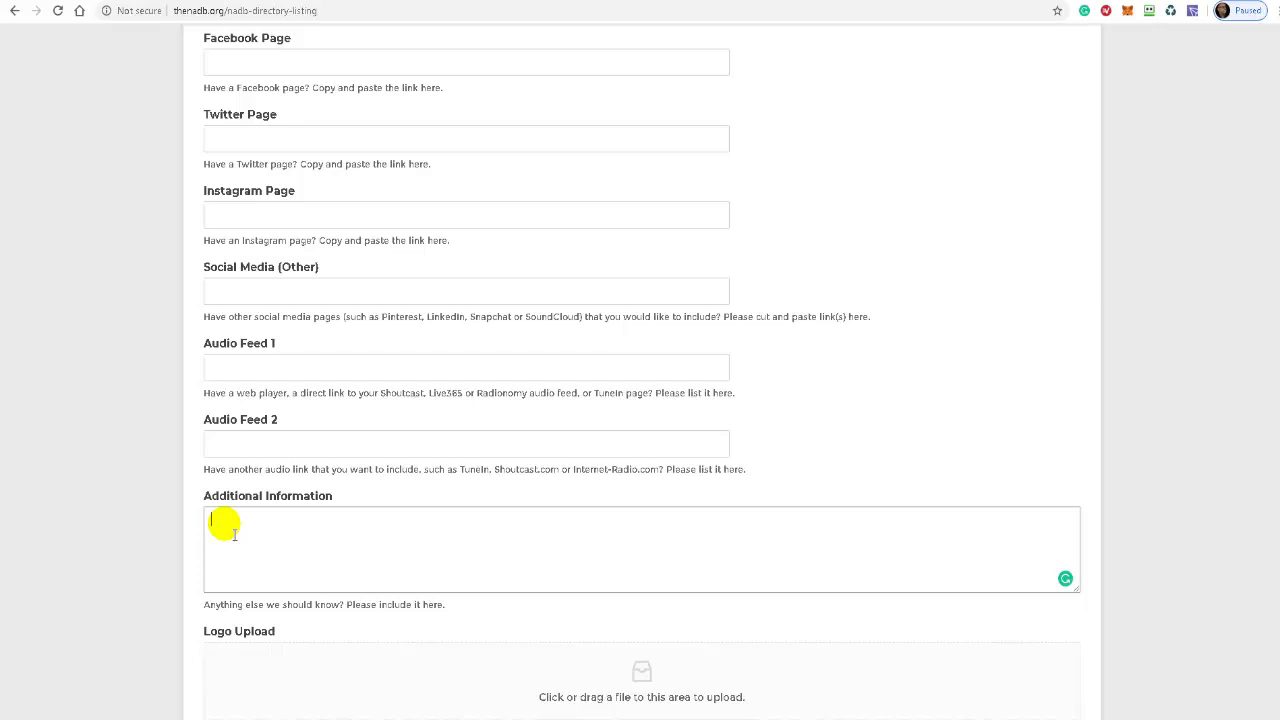
scroll(260, 530, "down", 3)
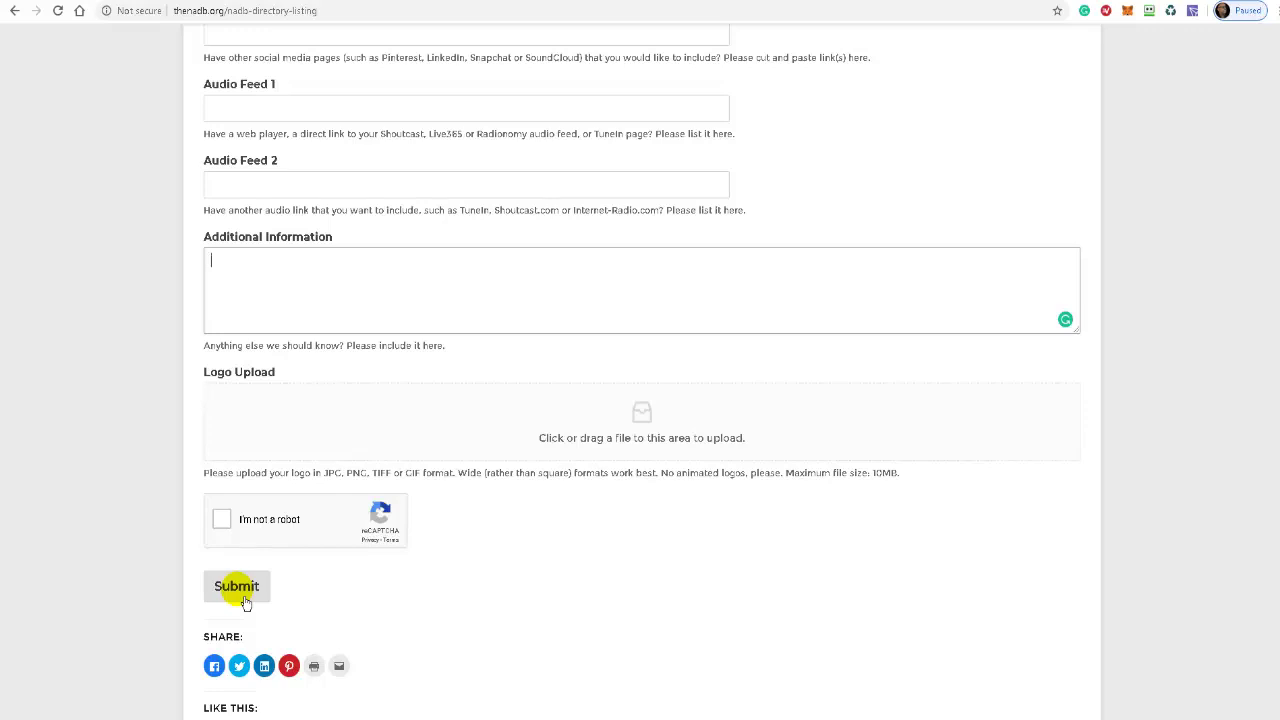
scroll(577, 366, "up", 20)
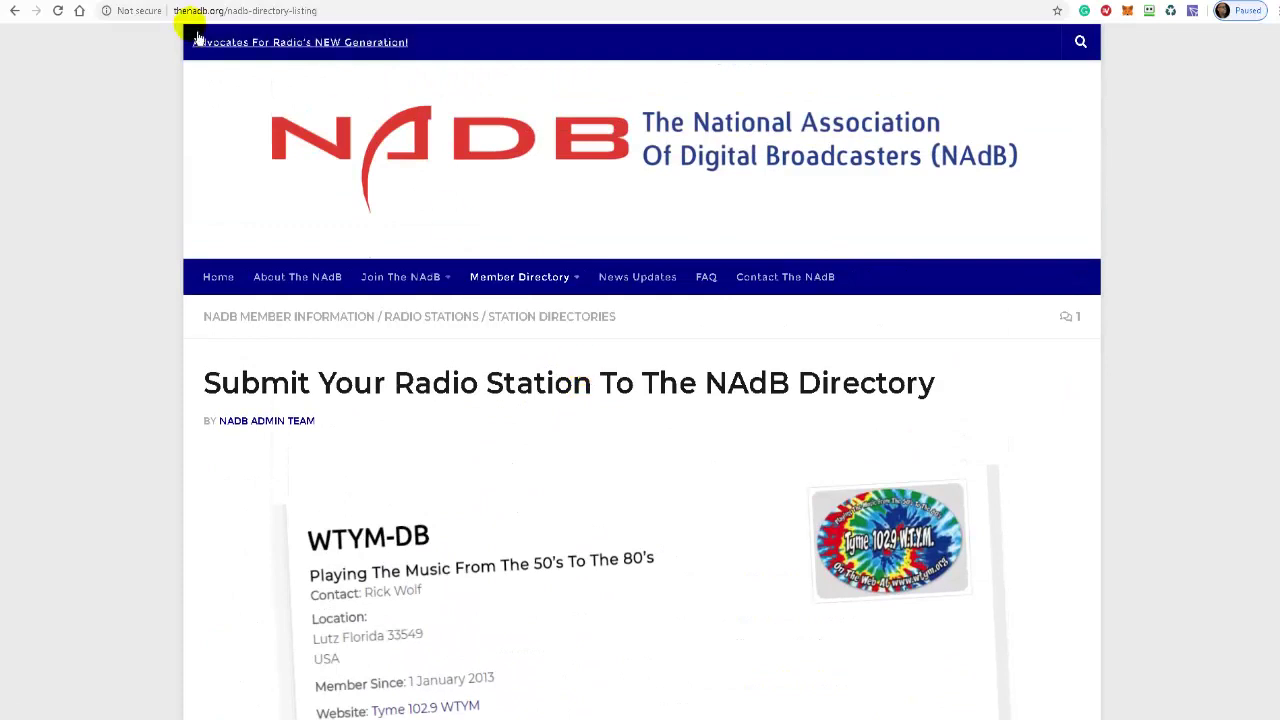